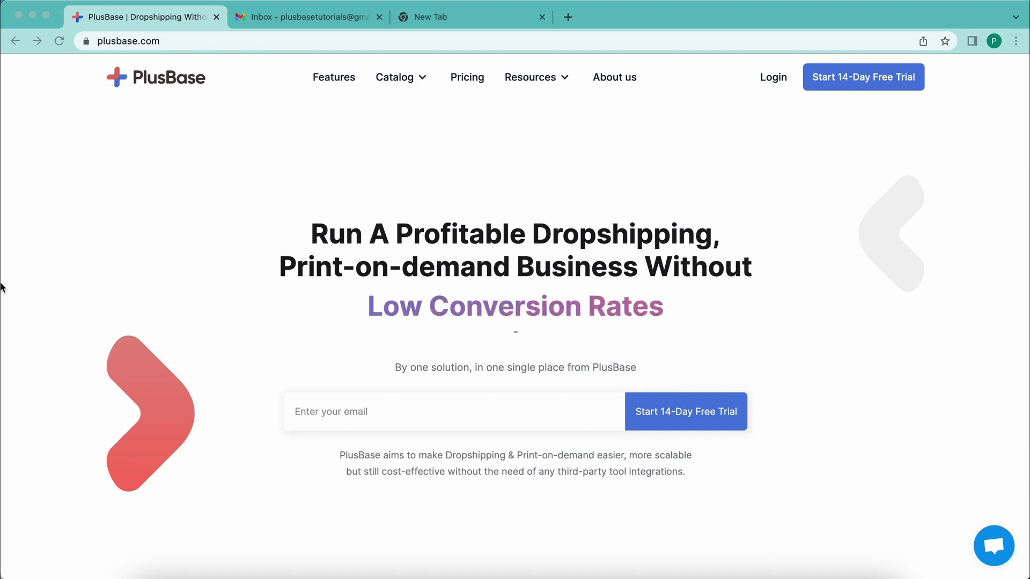
- Copy the Gmail account's email address and go back to the reloaded PlusBase homepage
click(58, 44)
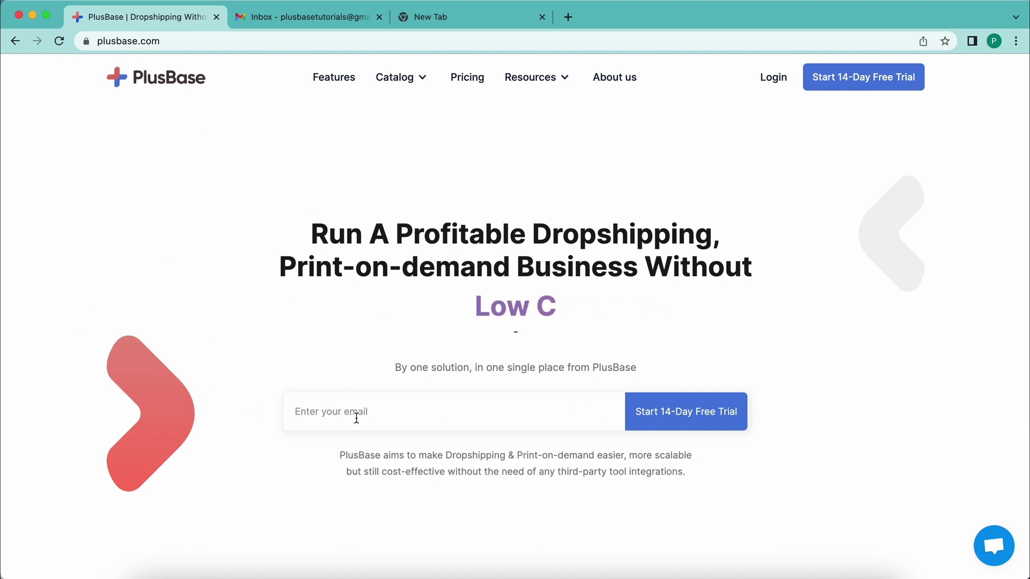
click(277, 19)
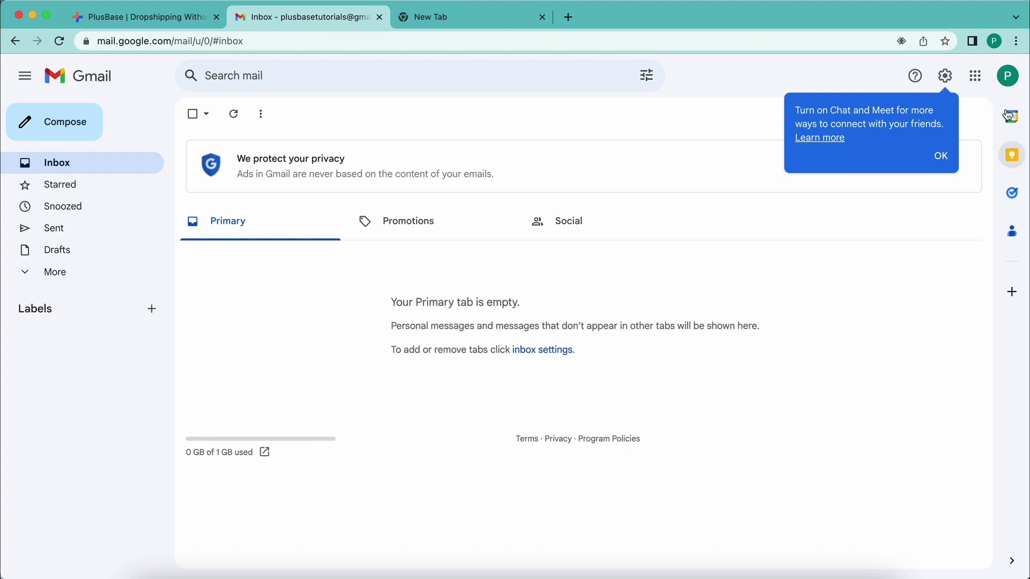
click(1007, 75)
drag(945, 143, 833, 144)
key(super+c)
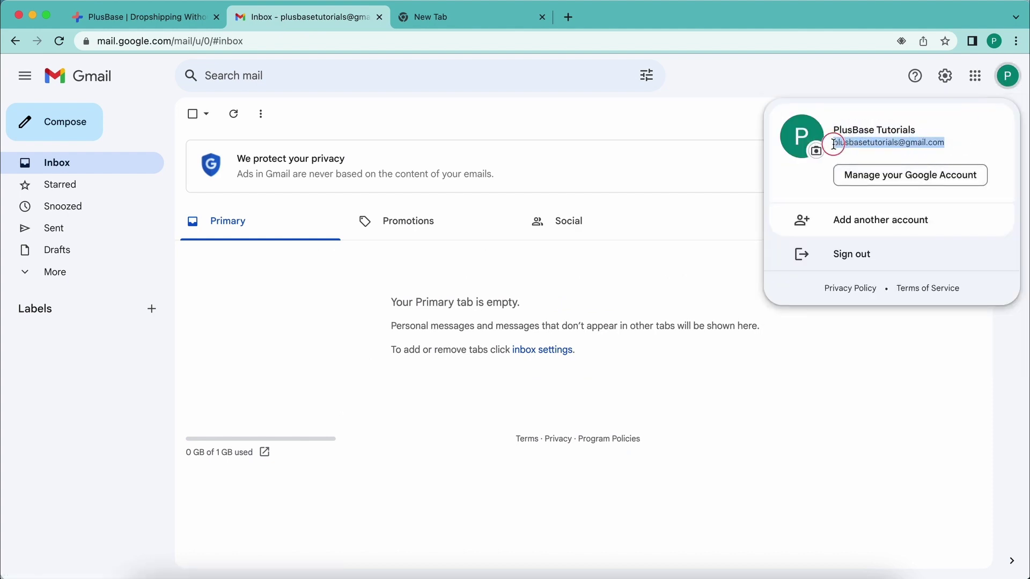
click(146, 19)
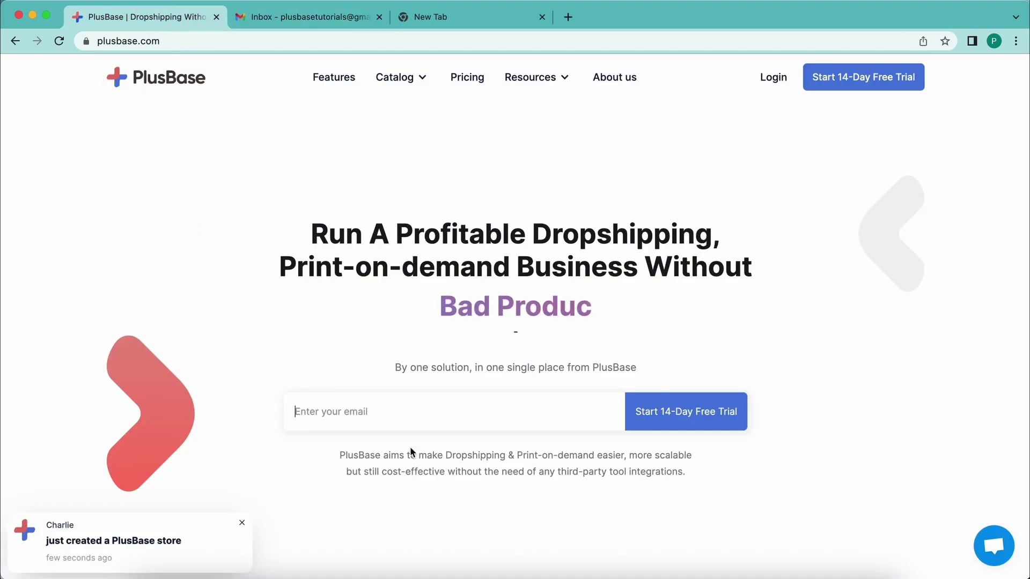
- Paste the email, start the 14-day free trial, and accept Chrome's suggested strong password
key(super+v)
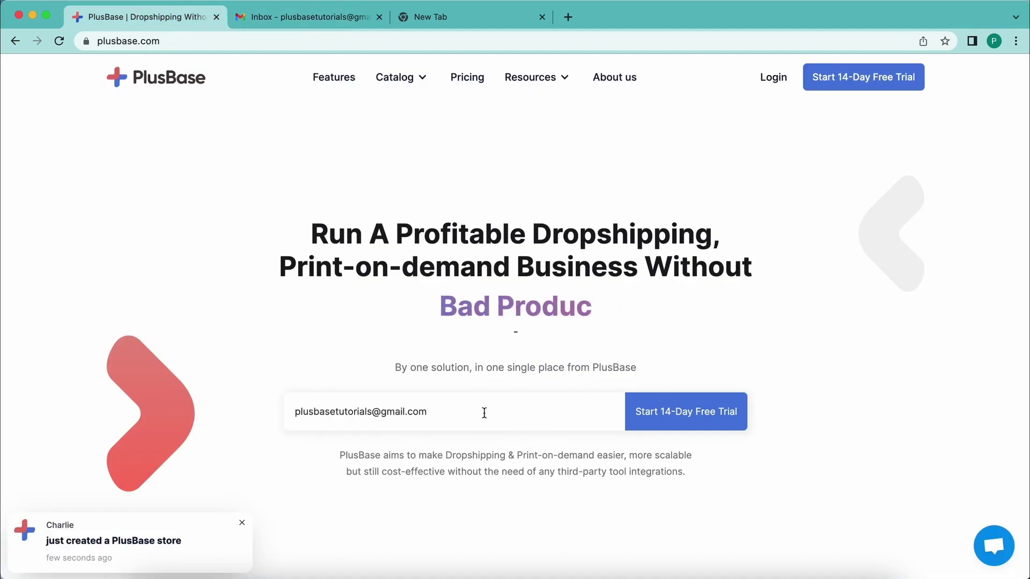
click(670, 415)
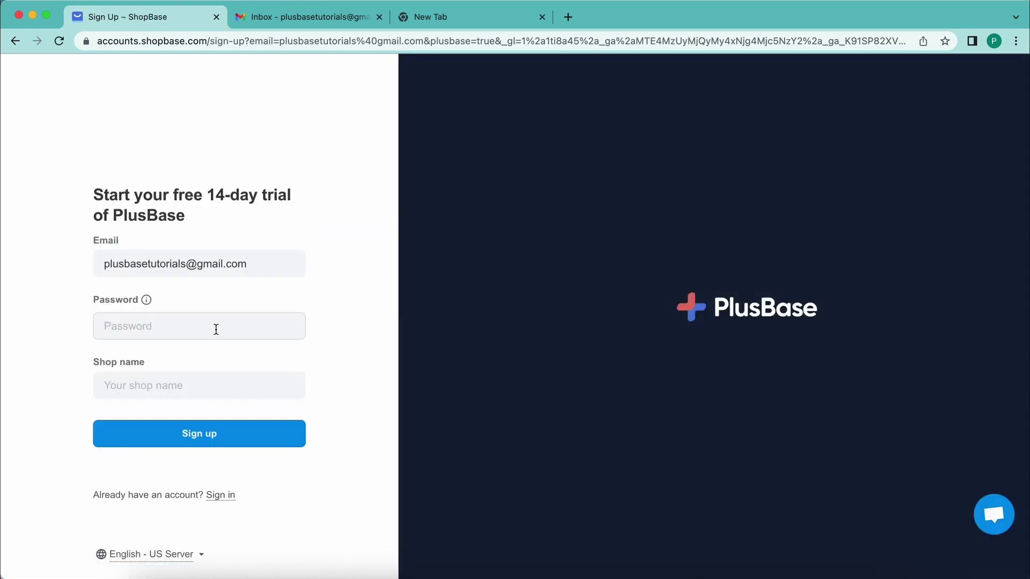
click(213, 327)
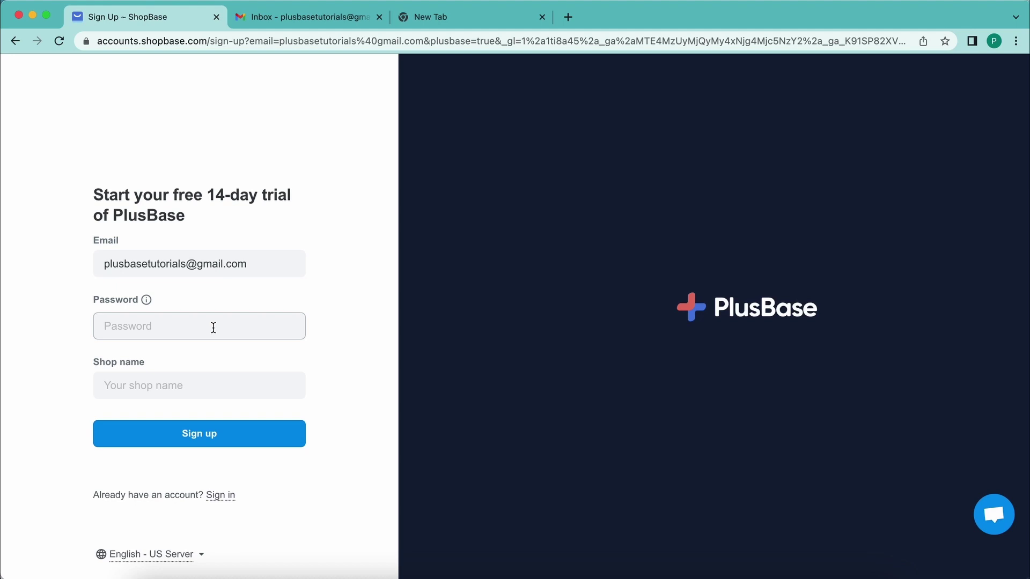
click(215, 327)
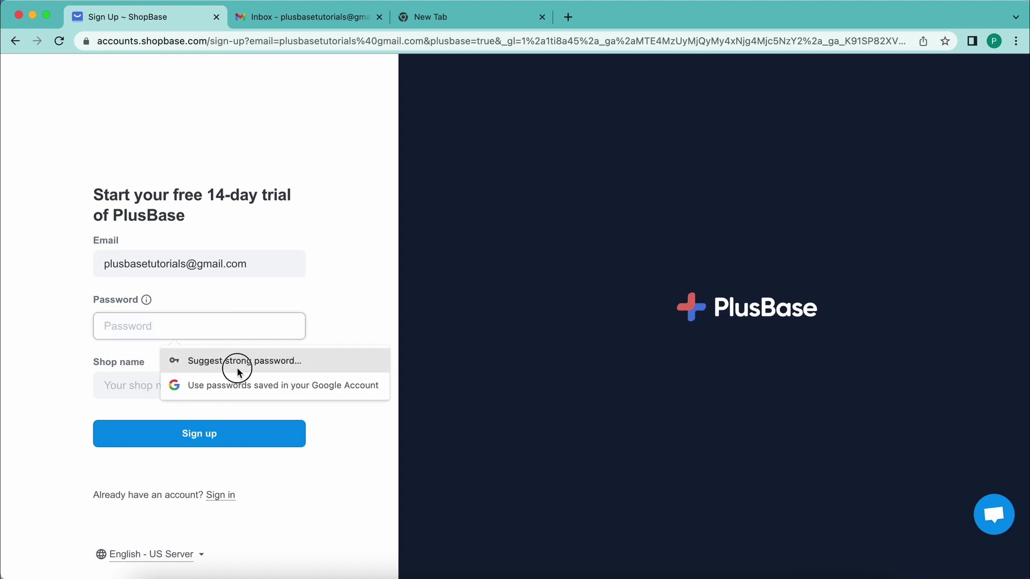
click(236, 365)
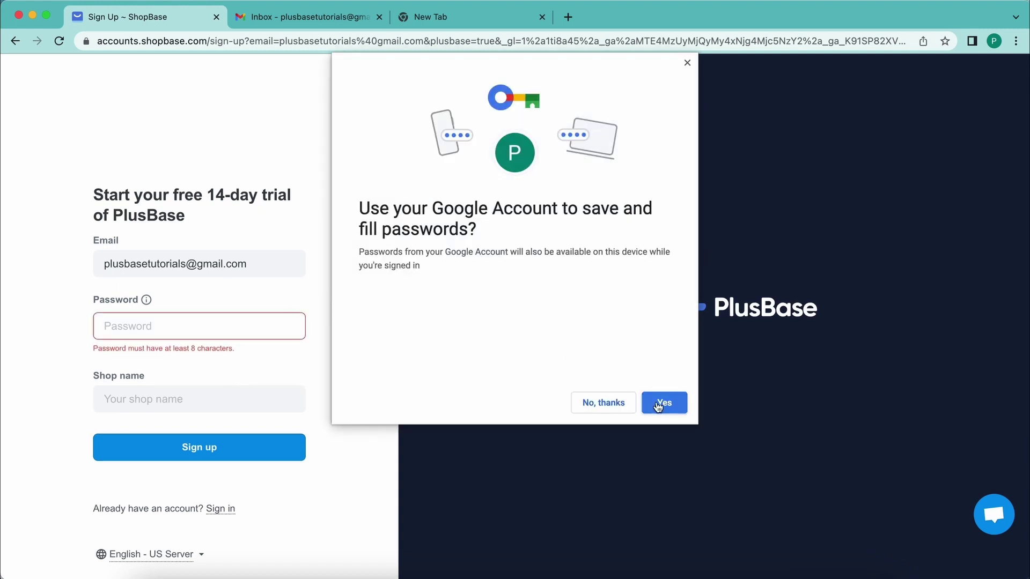
click(664, 403)
click(242, 364)
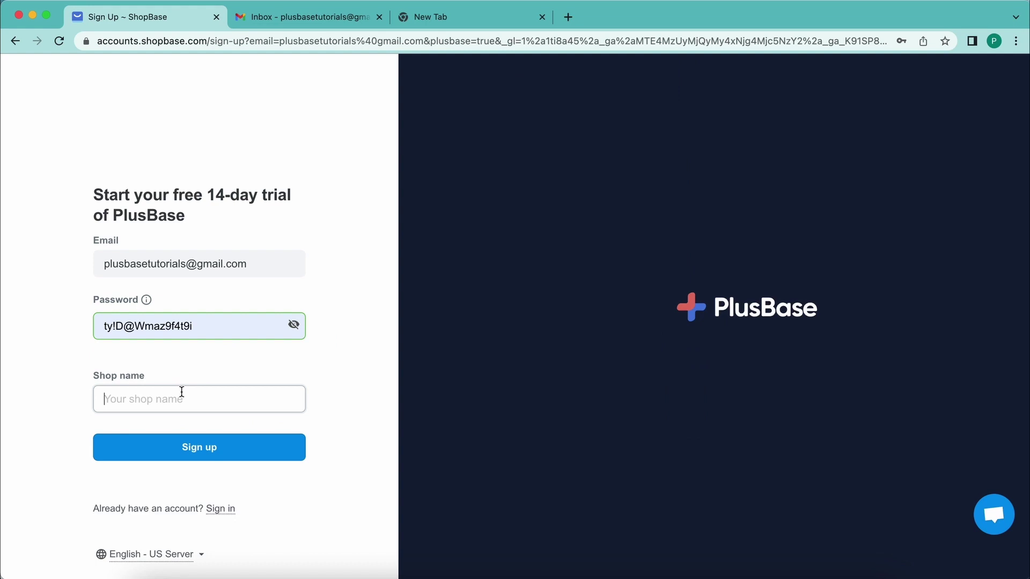
click(216, 321)
click(17, 314)
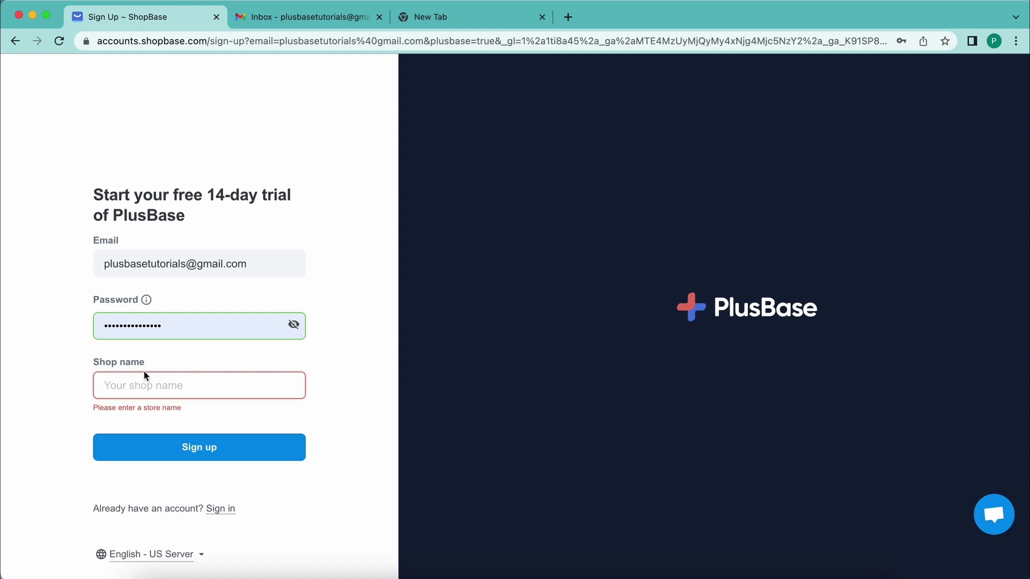
- Enter the shop name 'plusbase tutorials' and submit the sign-up form
drag(189, 263, 98, 260)
key(super+c)
click(122, 381)
key(super+v)
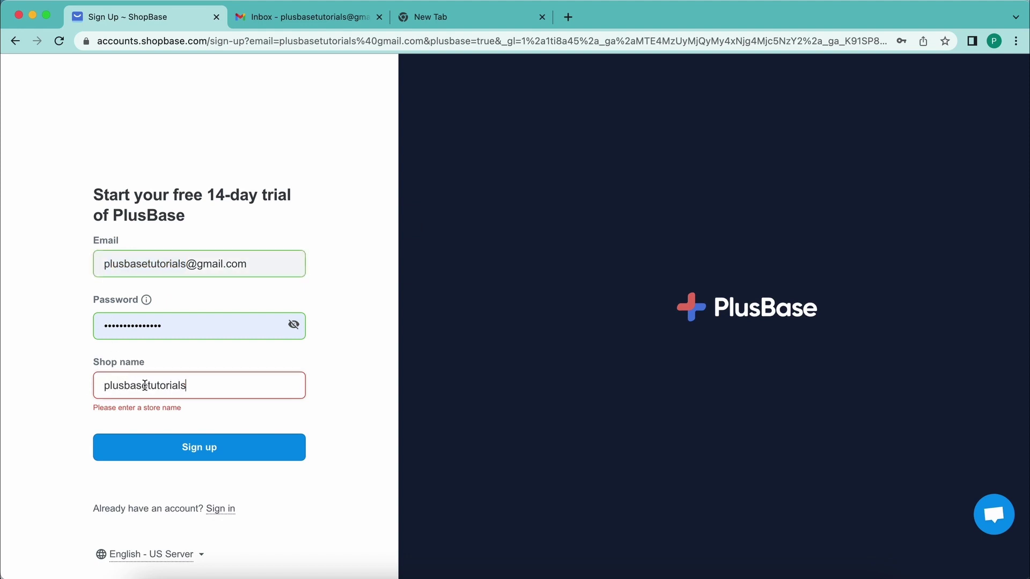
click(143, 384)
click(41, 378)
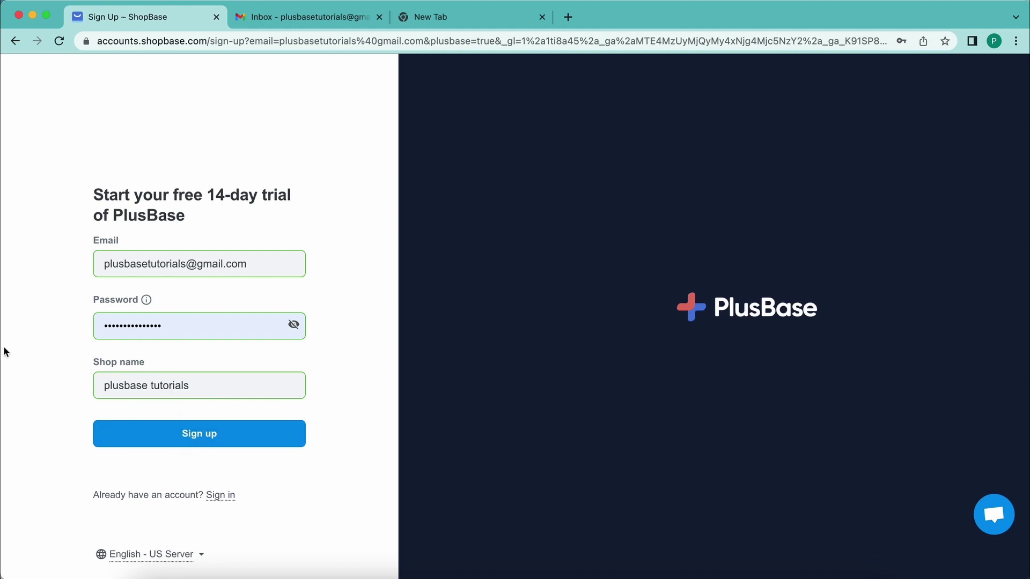
click(189, 437)
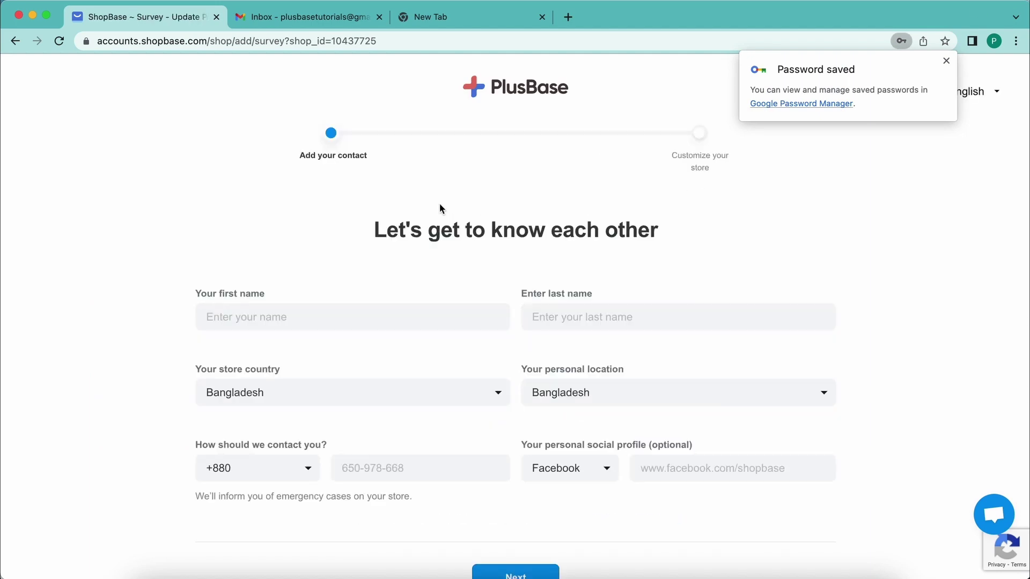
- Dismiss the password-saved notice and filter the store country list with 'uni'
click(946, 60)
scroll(184, 284, down, 2)
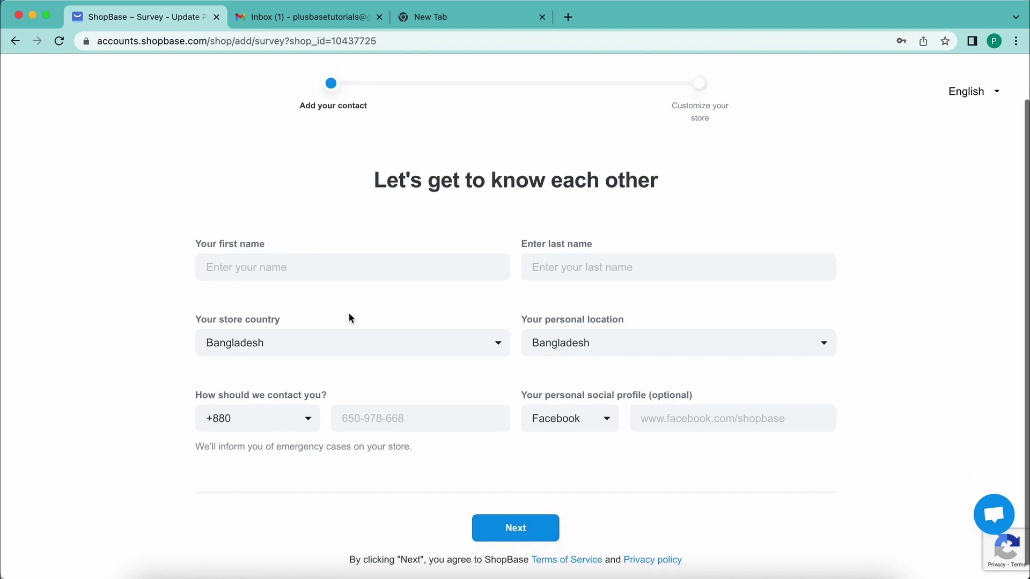
scroll(460, 304, up, 2)
scroll(457, 324, down, 3)
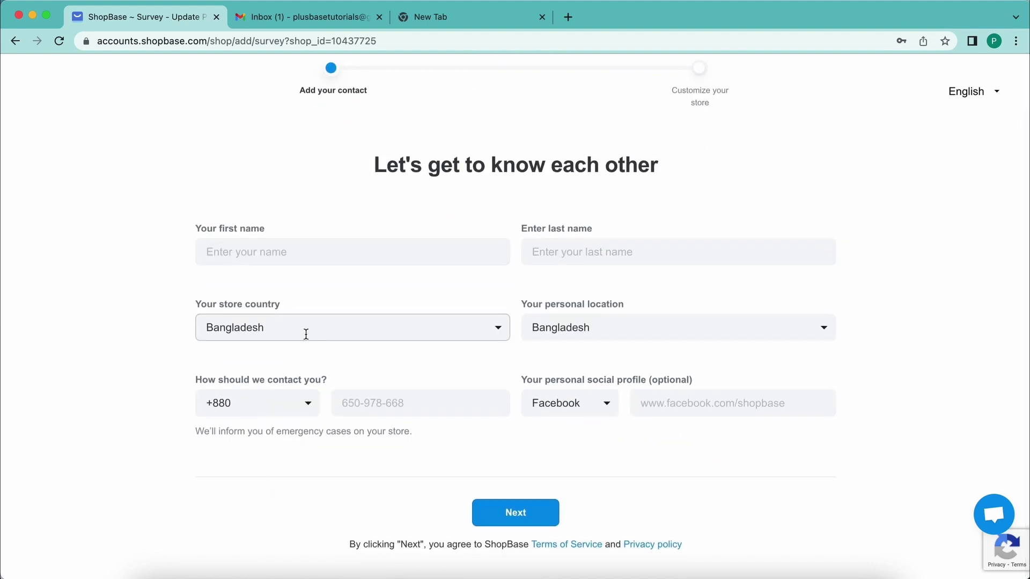
scroll(314, 306, up, 3)
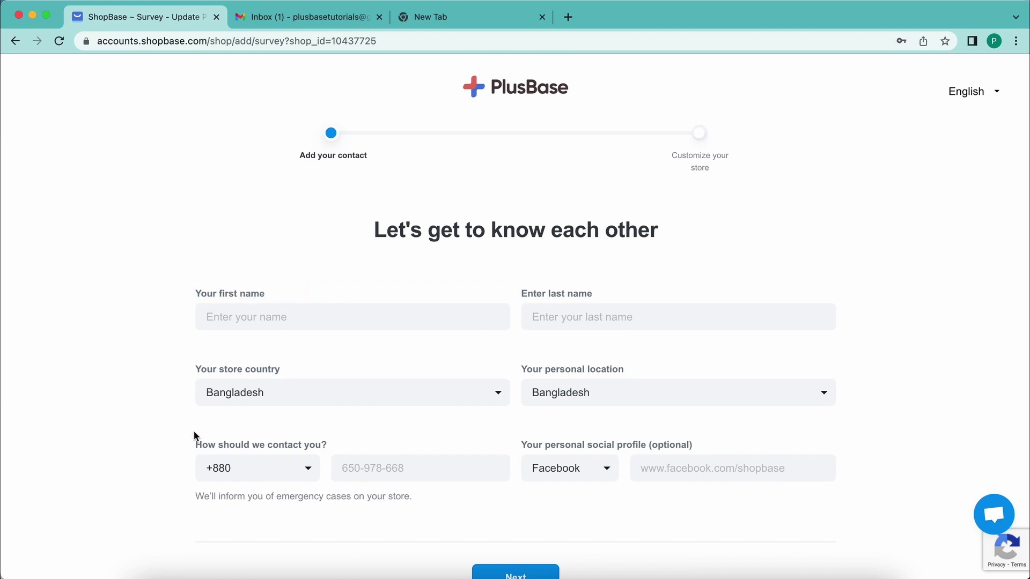
scroll(213, 400, down, 1)
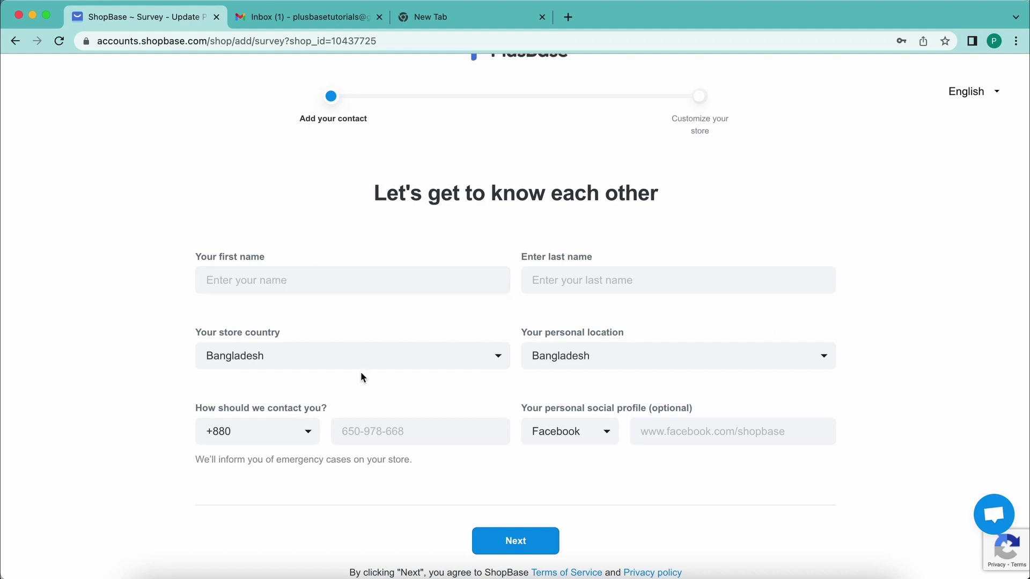
click(319, 356)
text(uni)
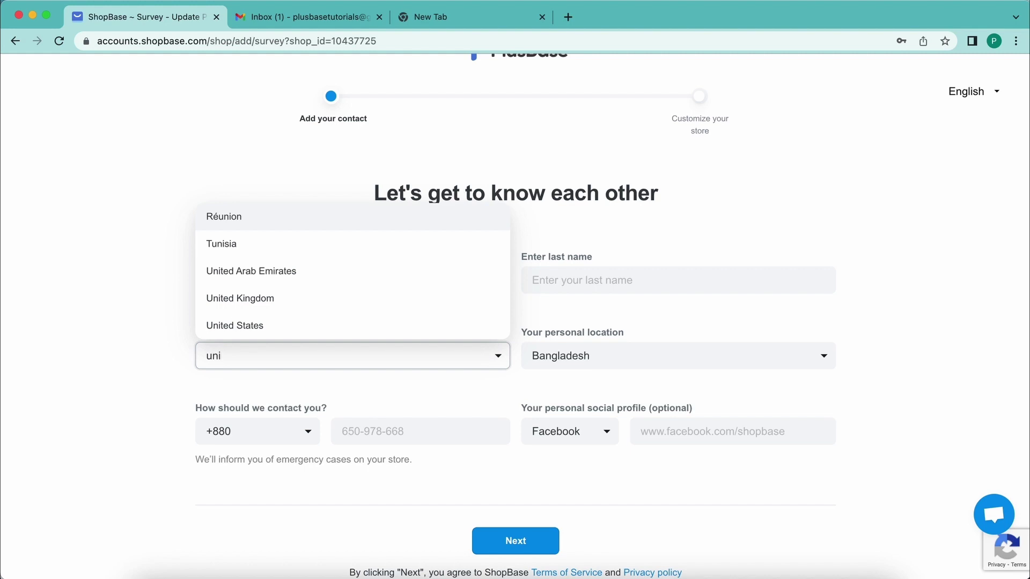
click(129, 342)
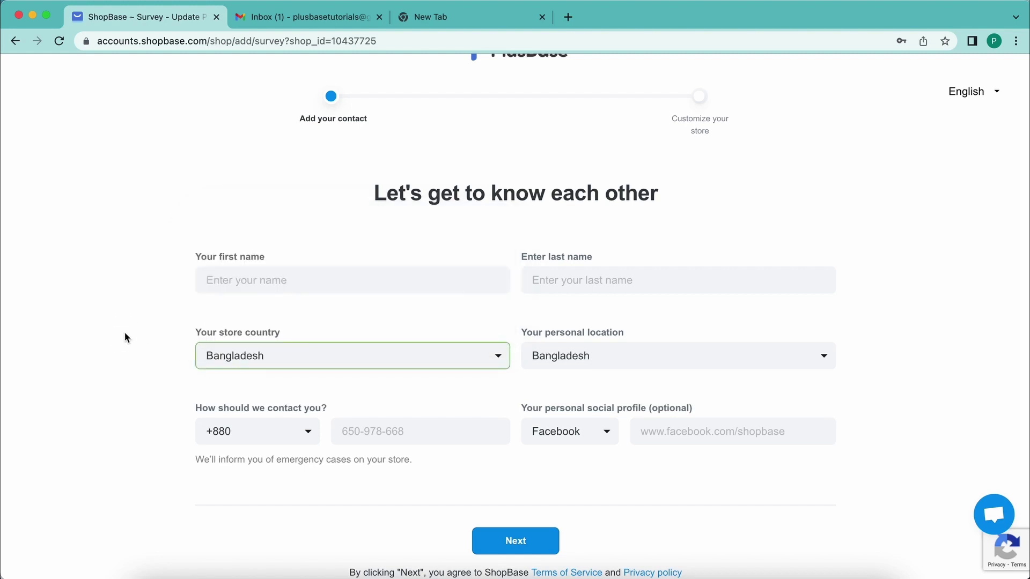
- Choose United States as the store country from the list filtered by 'un'
click(280, 357)
scroll(271, 297, down, 3)
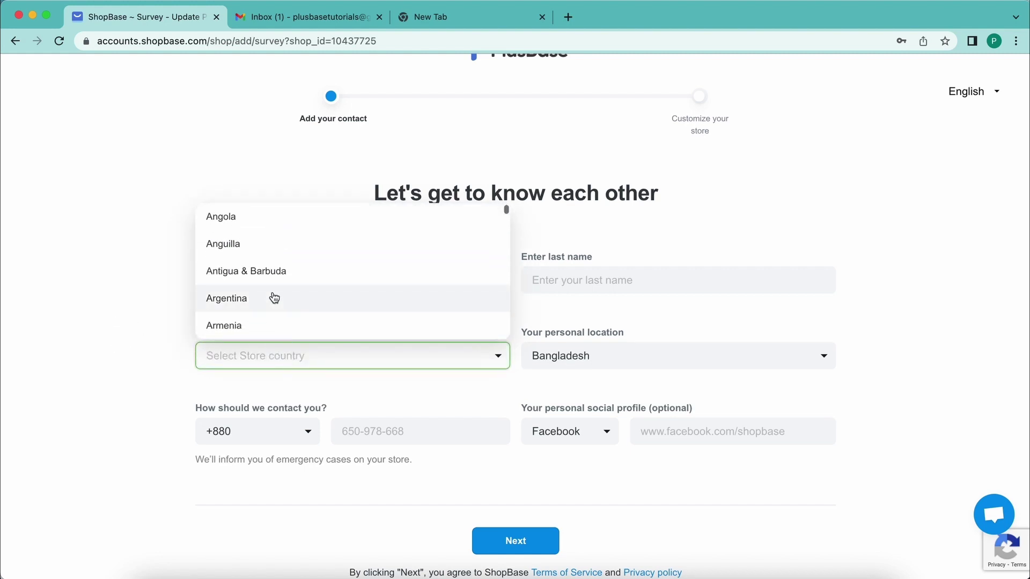
text(un)
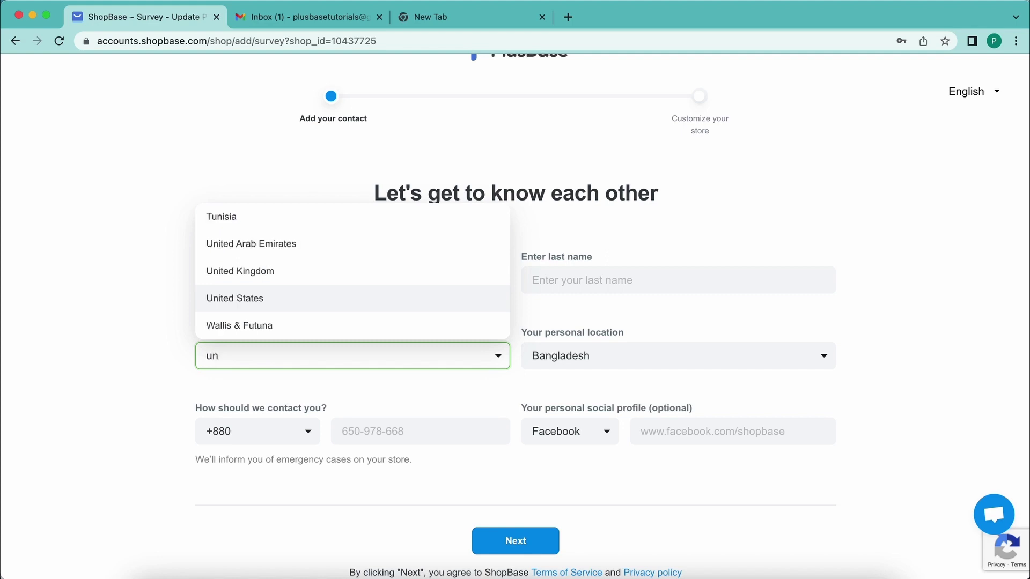
click(273, 296)
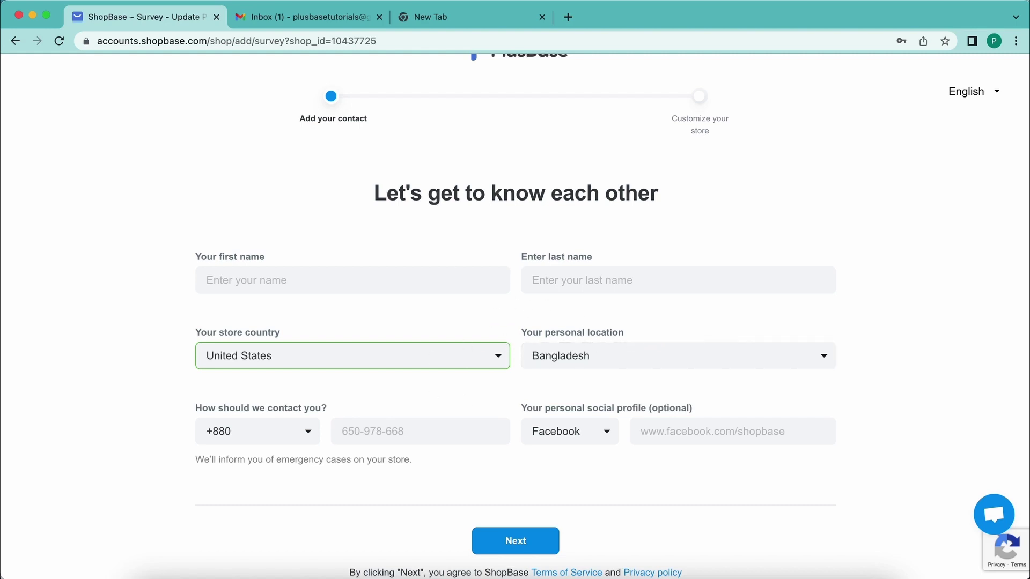
click(291, 279)
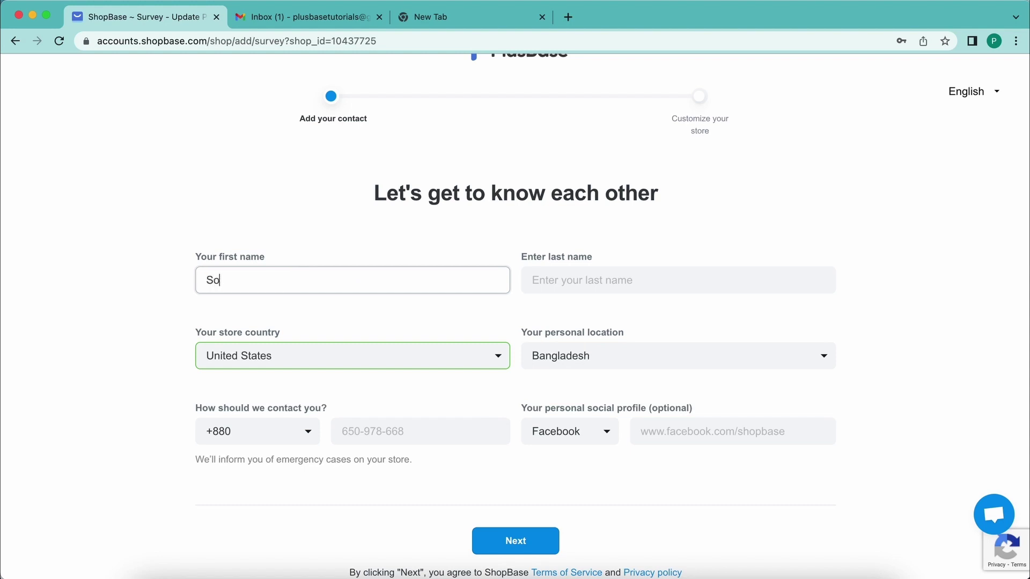
- Enter the contact's first and last name in the survey
click(625, 290)
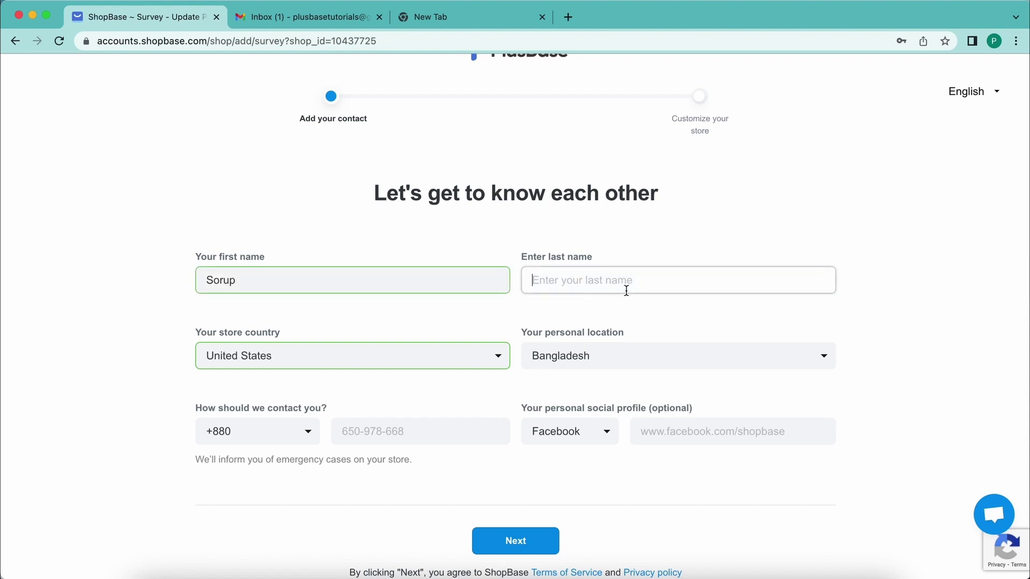
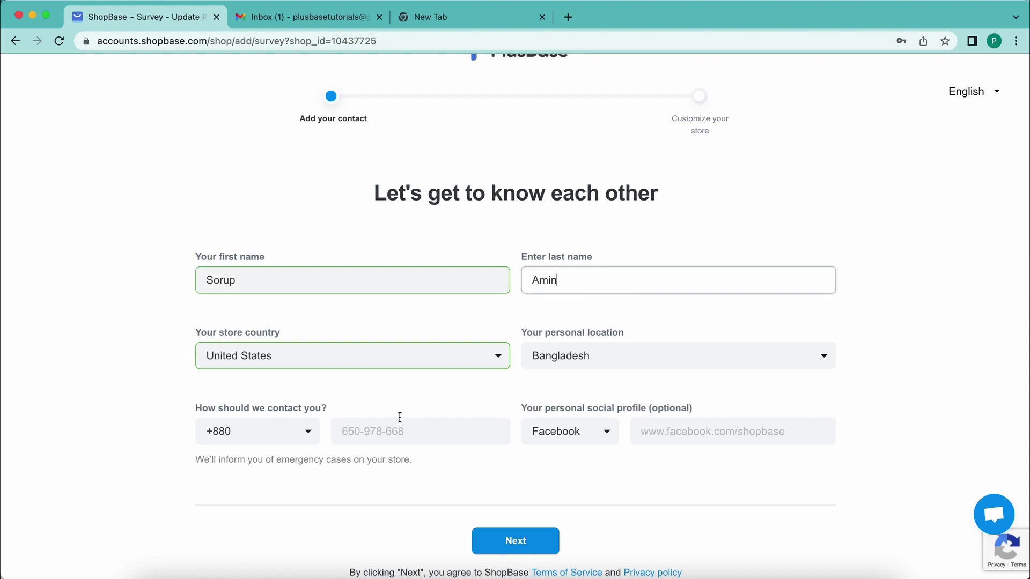
click(388, 423)
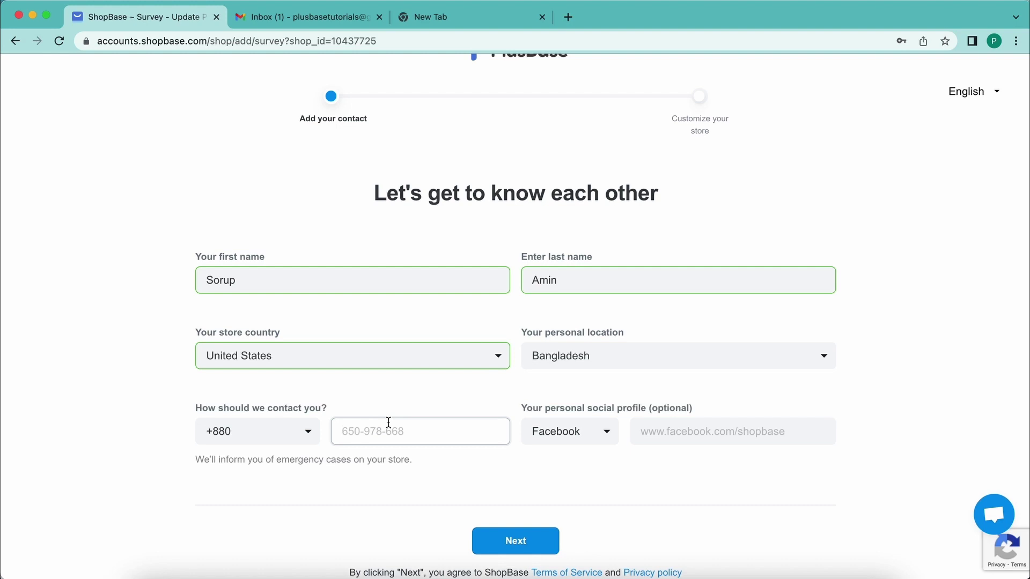
- Fill in the contact phone number and social profile link, then submit the survey
click(663, 433)
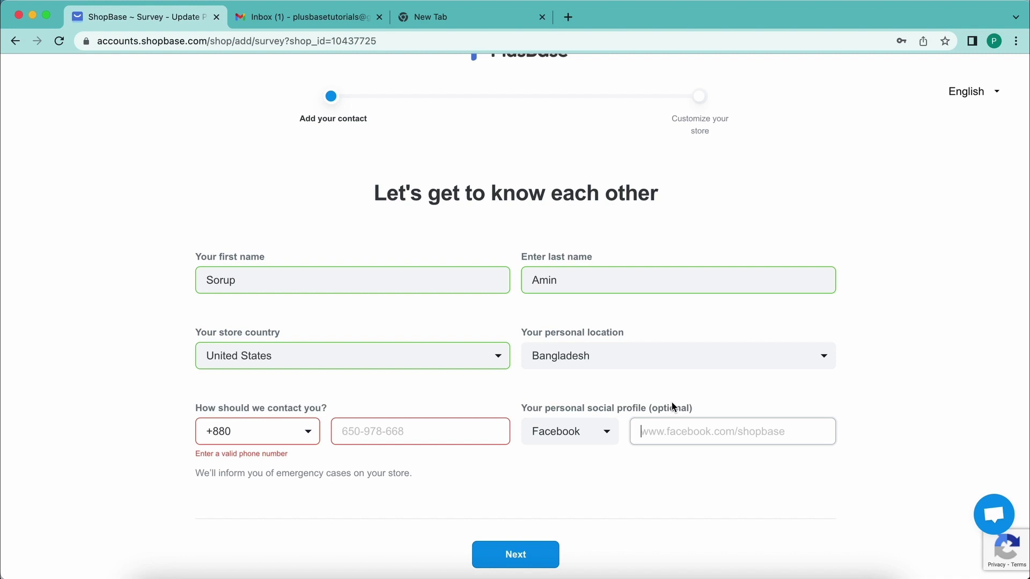
click(364, 433)
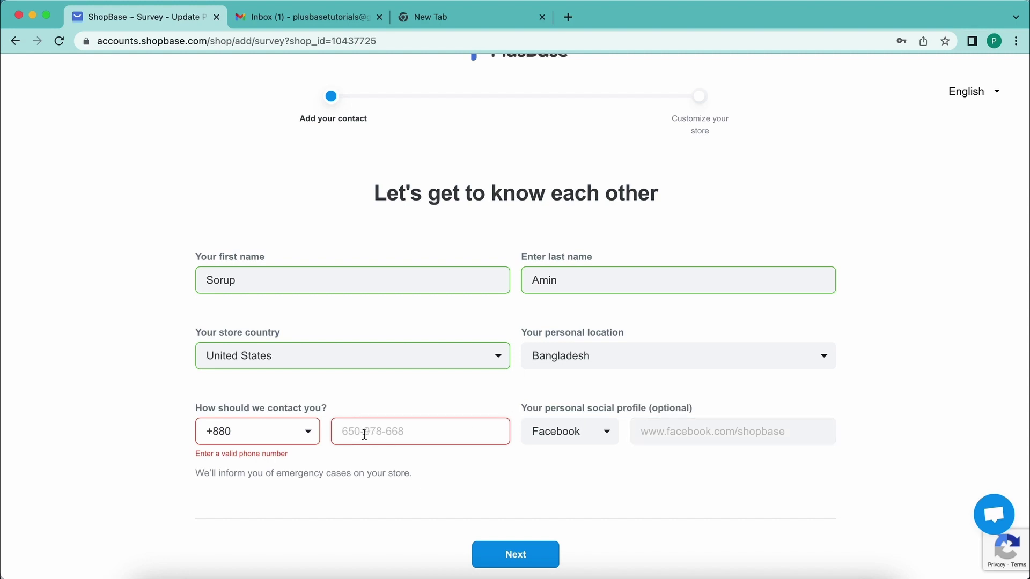
click(117, 423)
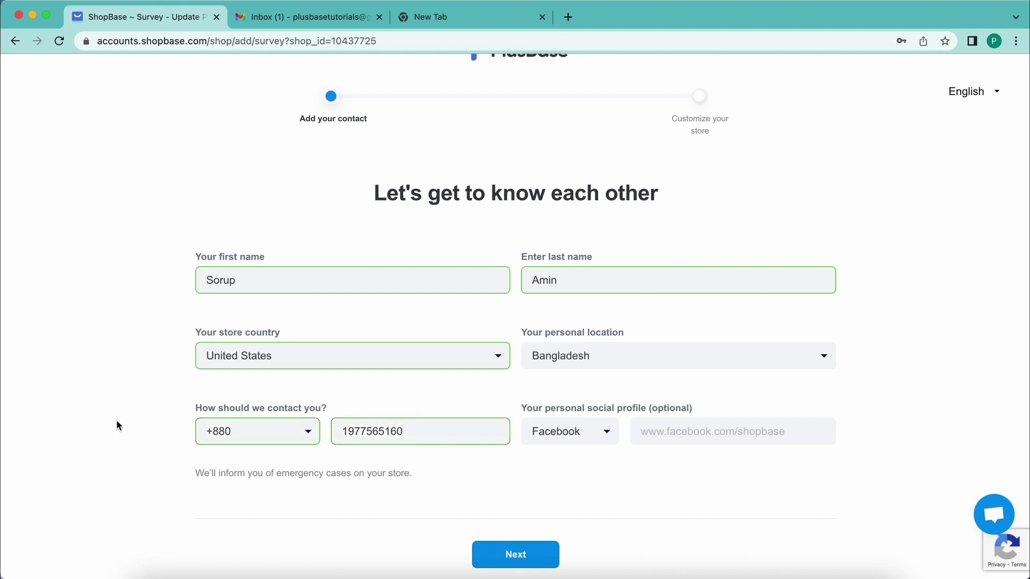
click(715, 426)
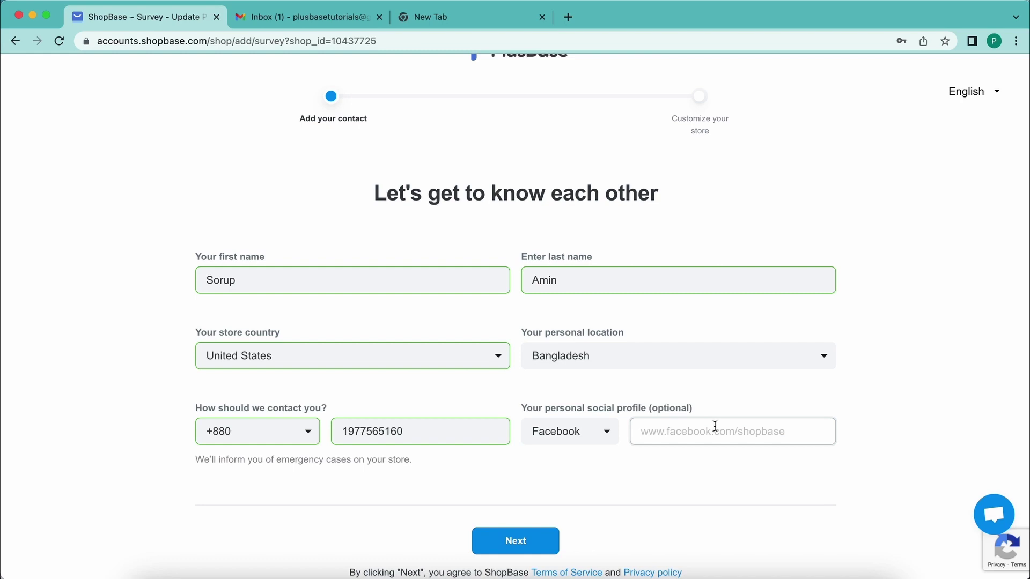
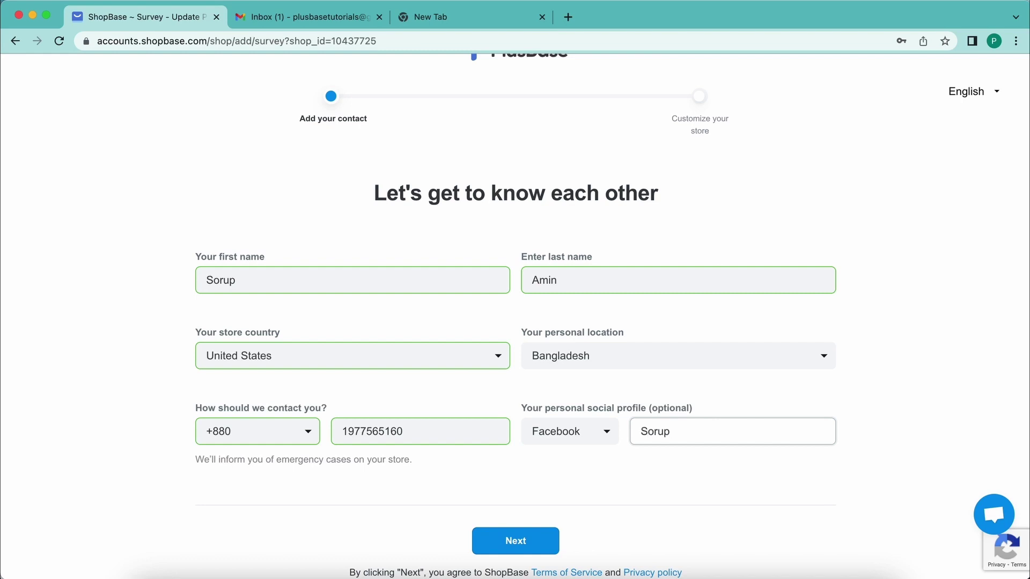
click(482, 540)
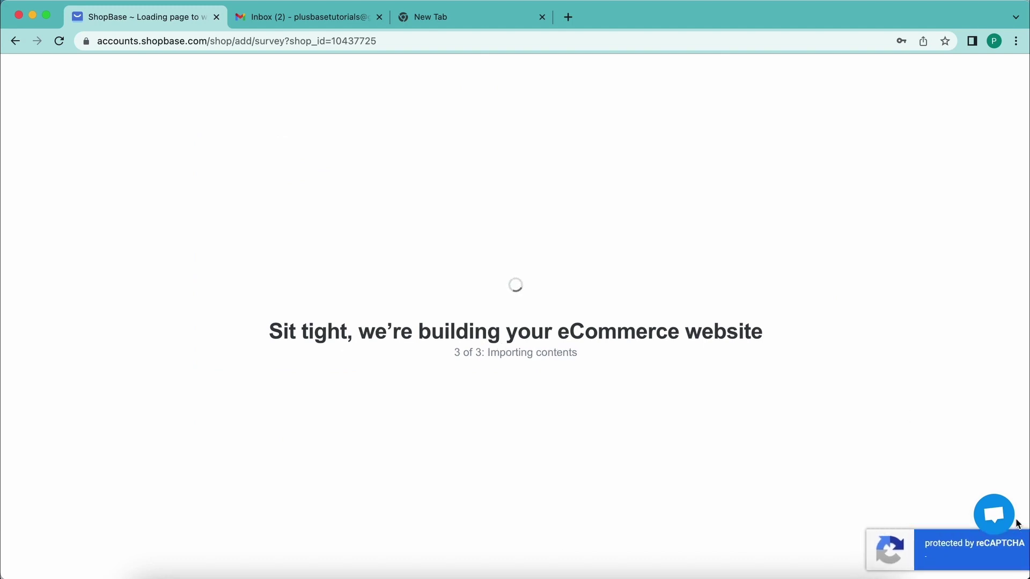
- Open the support chat, switch it to live chat, then close it while the store builds
click(993, 514)
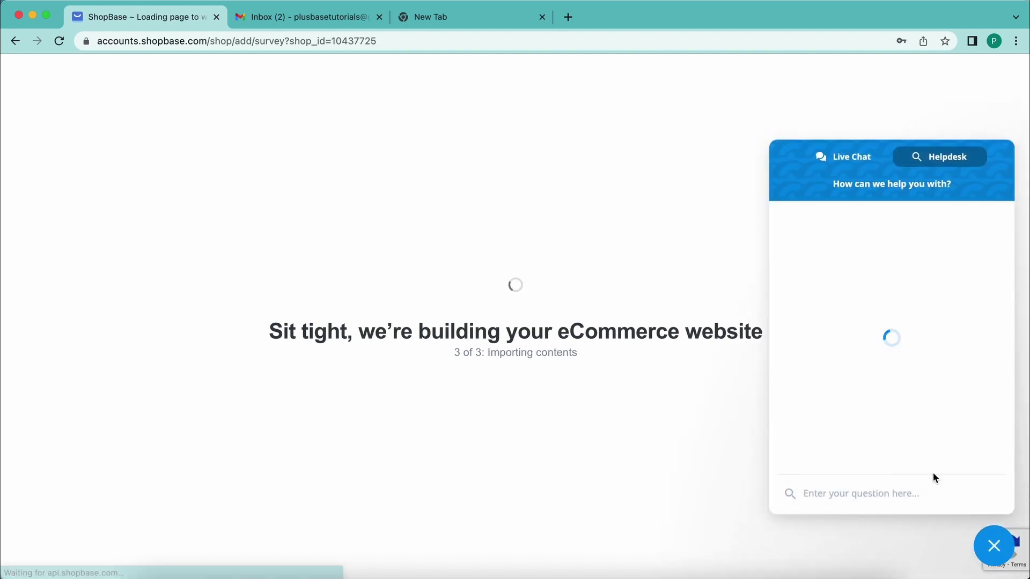
click(845, 156)
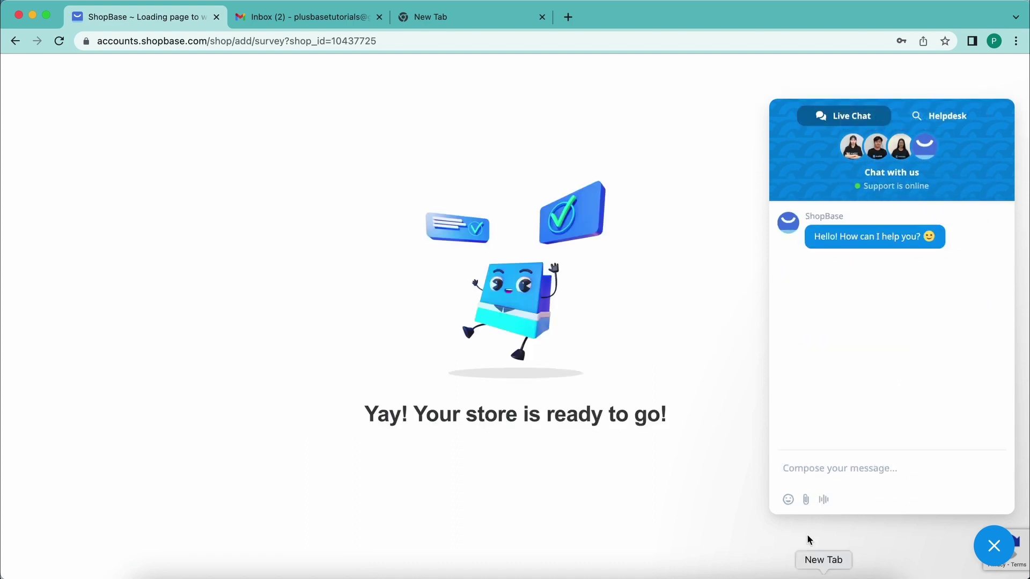
click(999, 557)
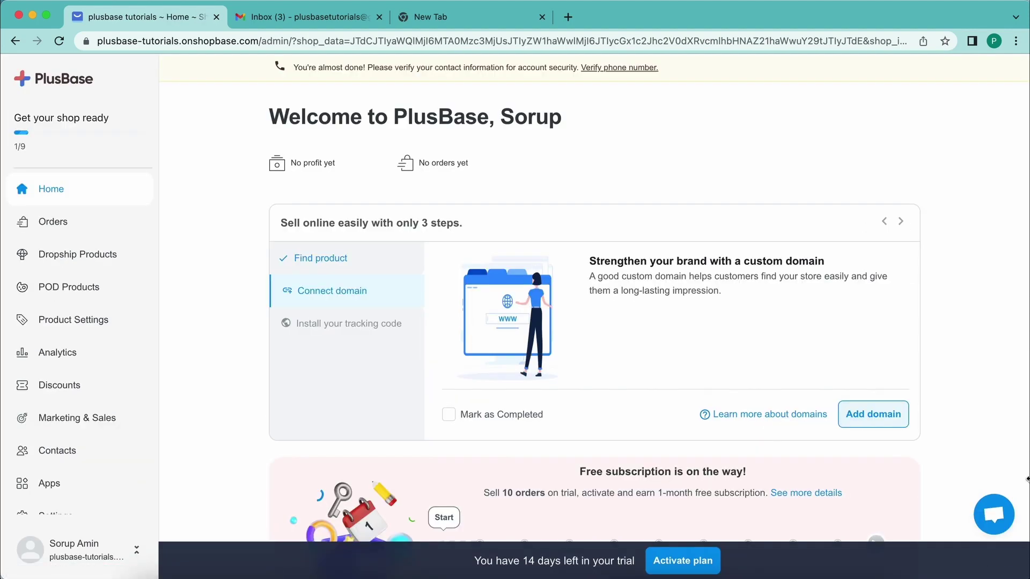
click(993, 514)
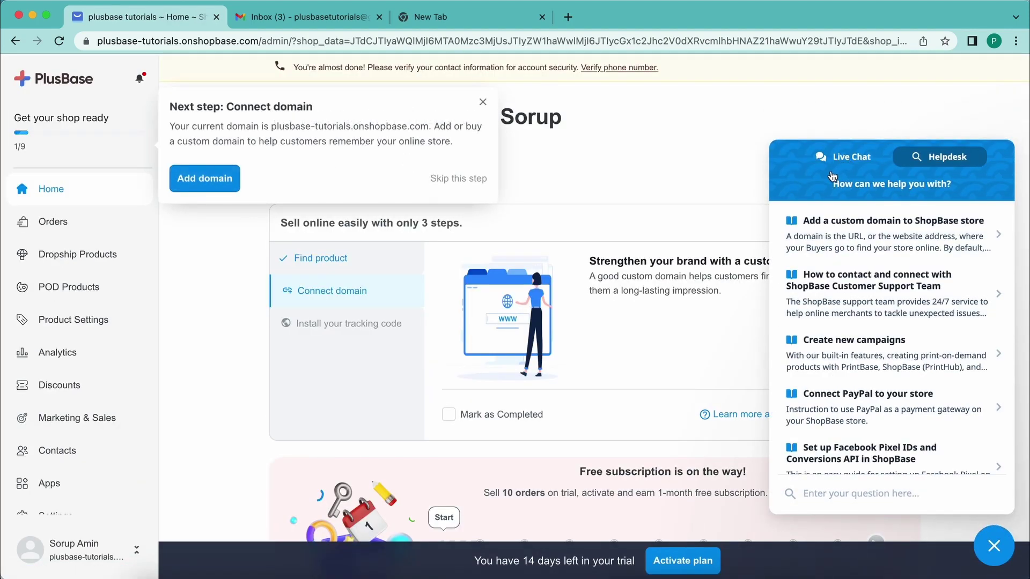
click(846, 159)
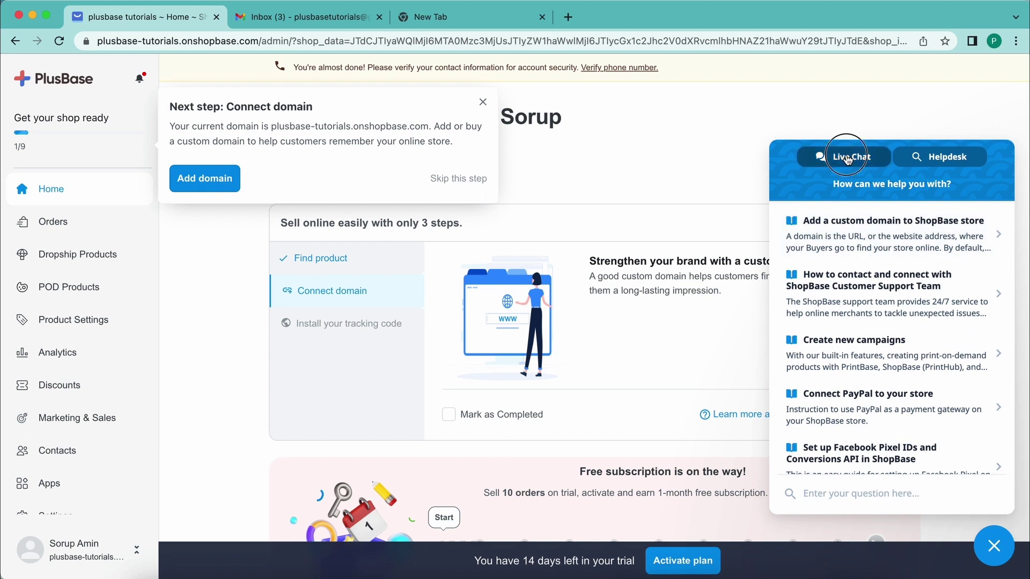
click(992, 548)
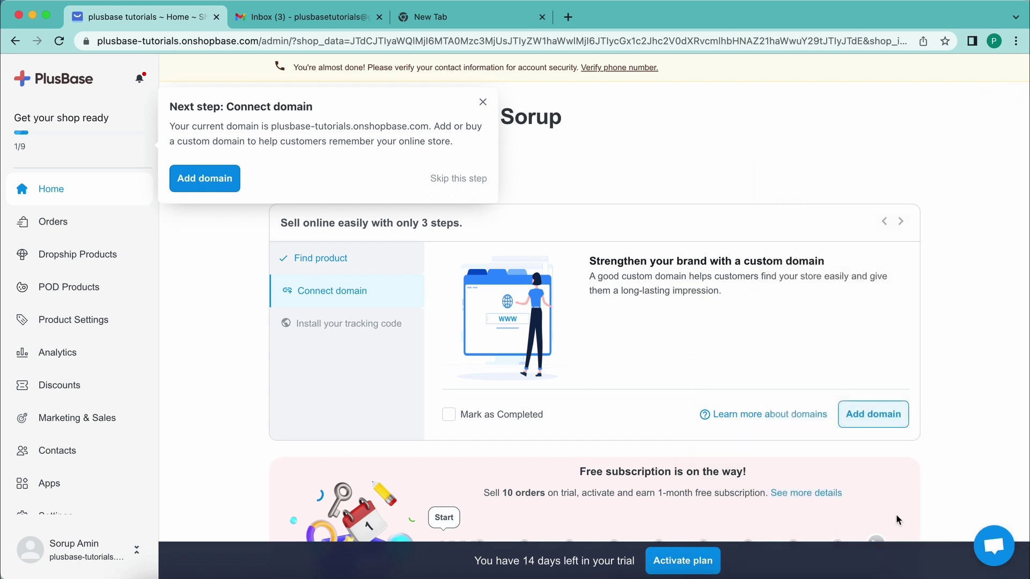
click(995, 548)
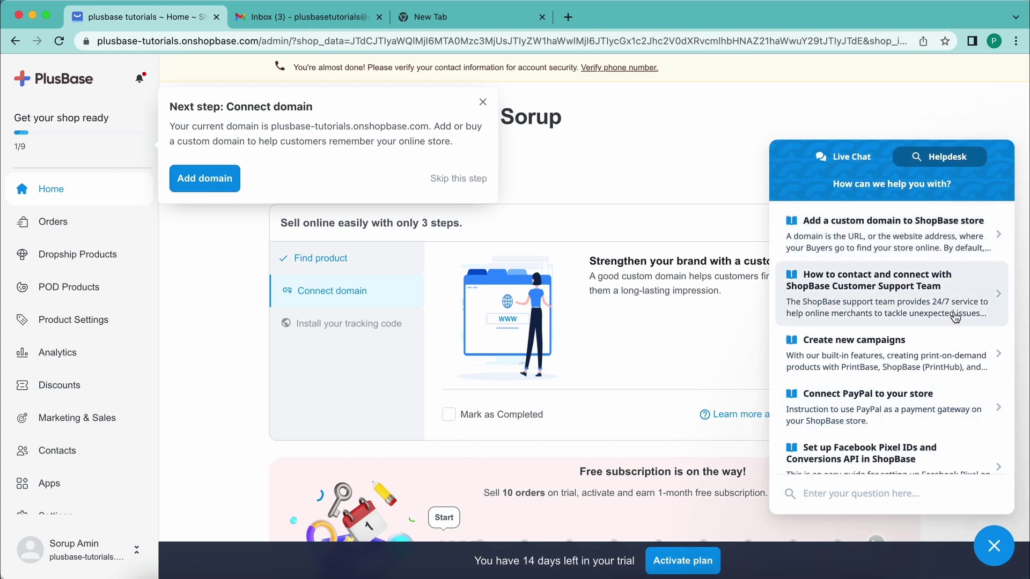
click(841, 167)
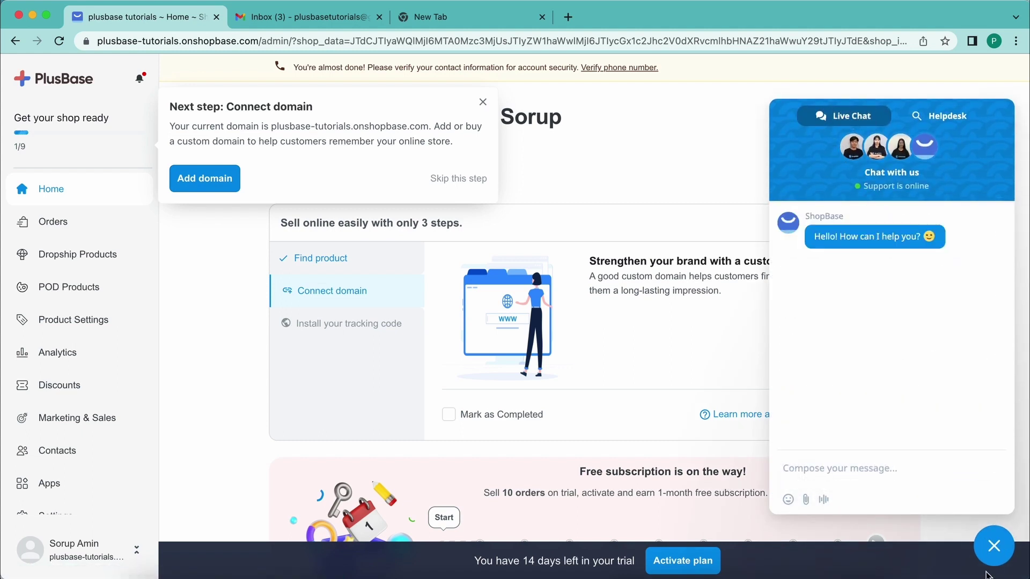
click(994, 546)
click(482, 102)
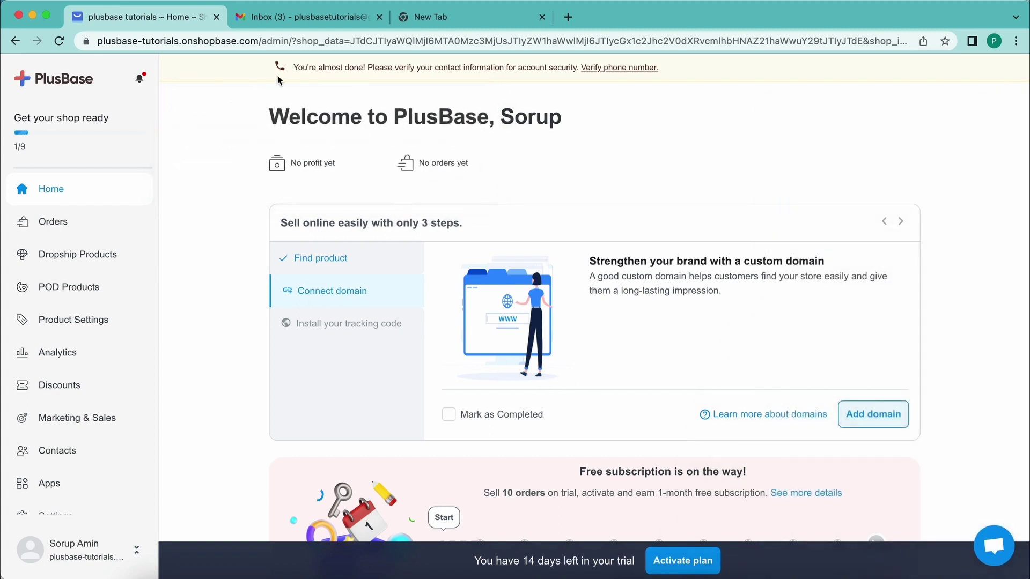
drag(288, 70, 724, 75)
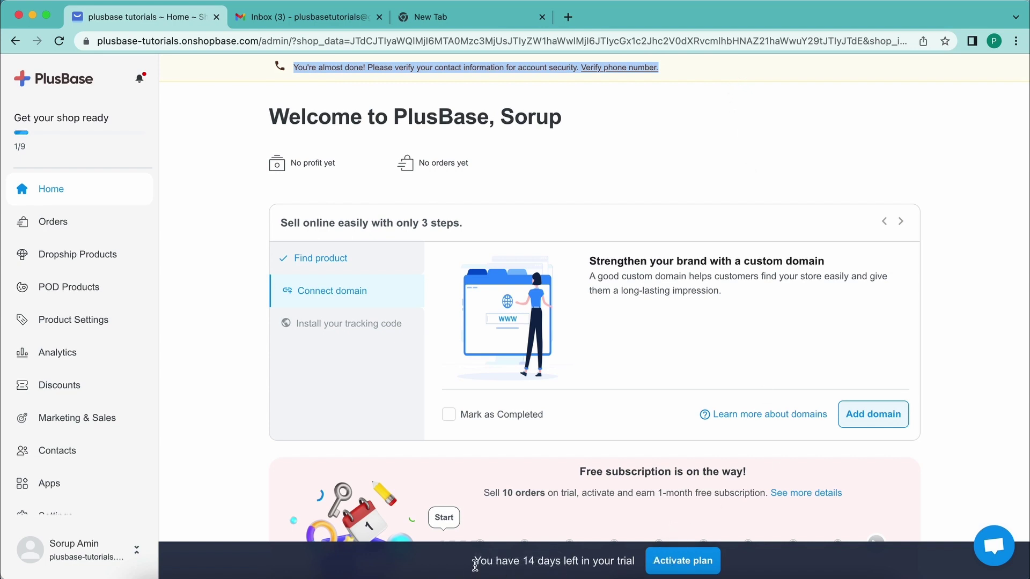
drag(634, 561, 467, 561)
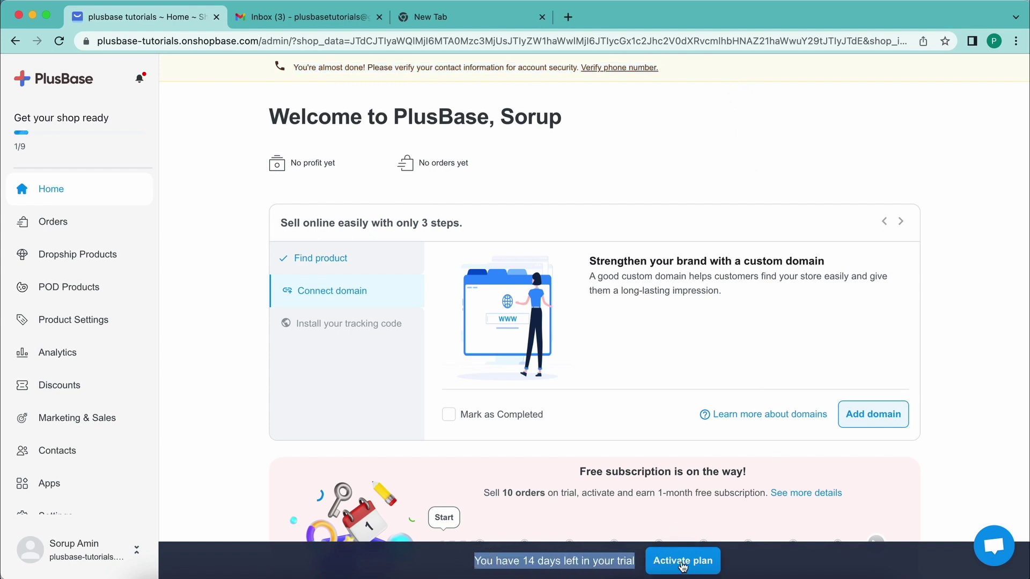
- Go to the Account page, dismiss the Connect domain prompt, and apply coupon DROPSHIP
click(688, 561)
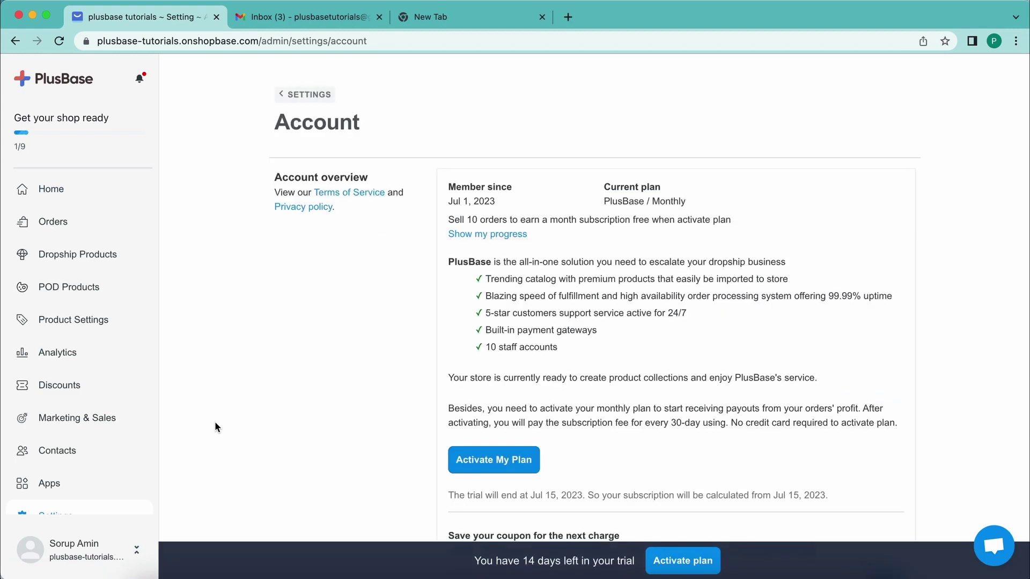
scroll(390, 394, down, 5)
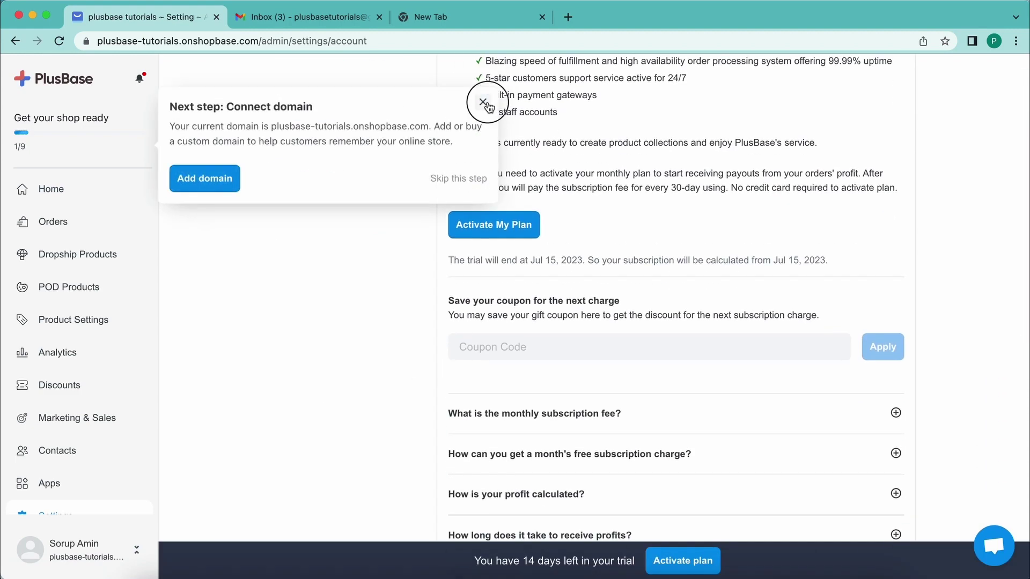
click(482, 102)
scroll(367, 226, up, 2)
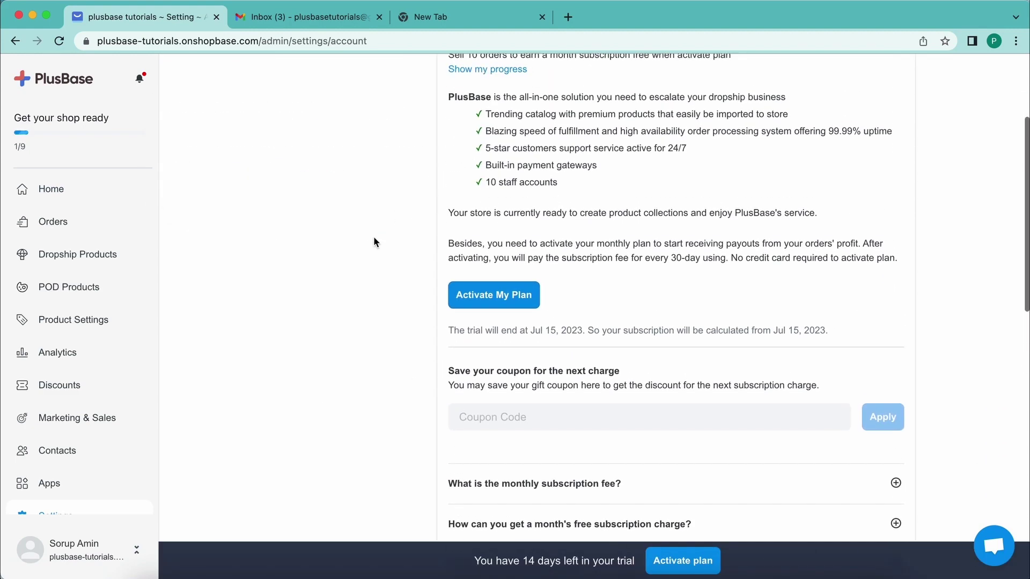
click(485, 417)
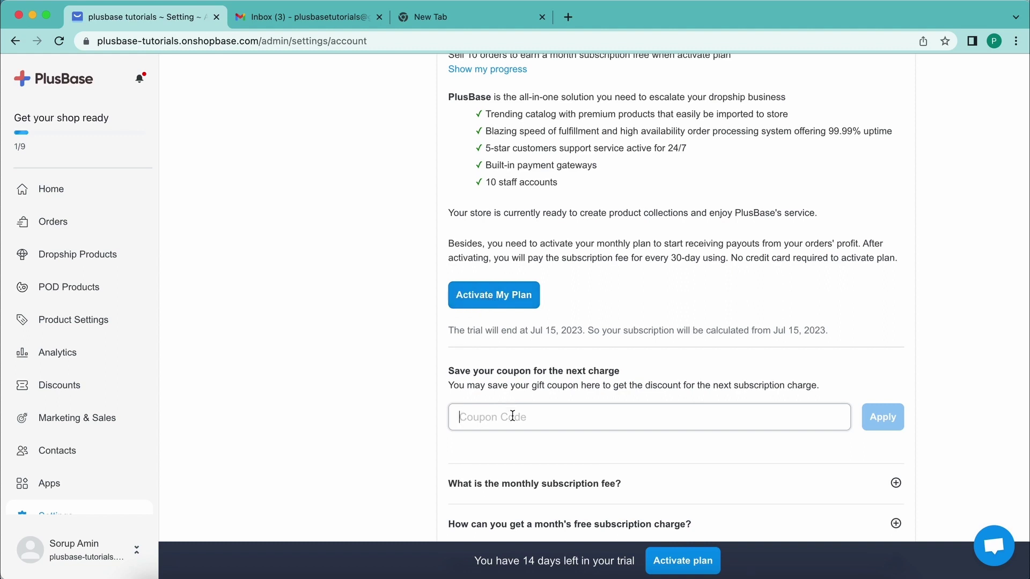
text(DROPSH)
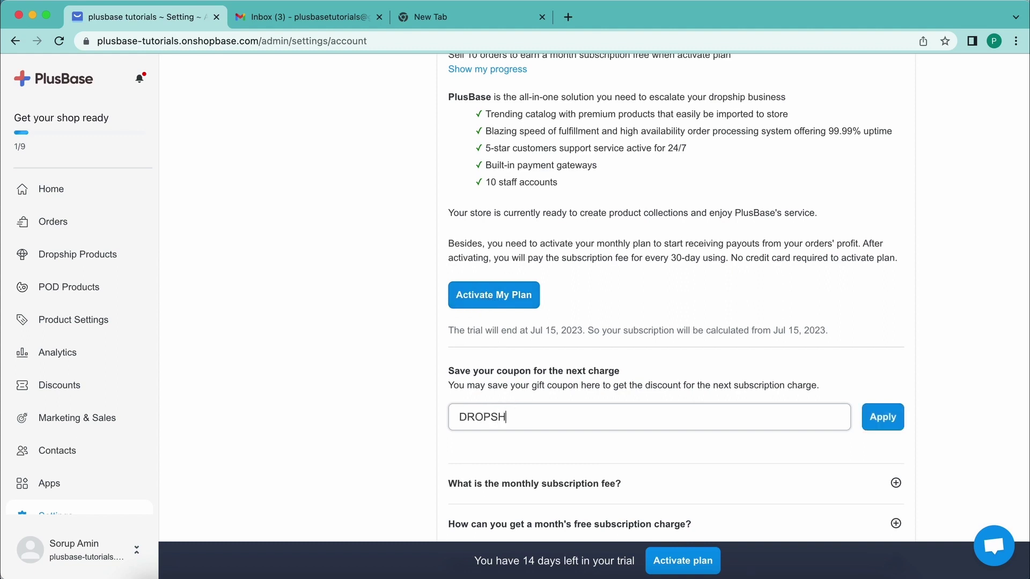
text(IP6)
click(894, 428)
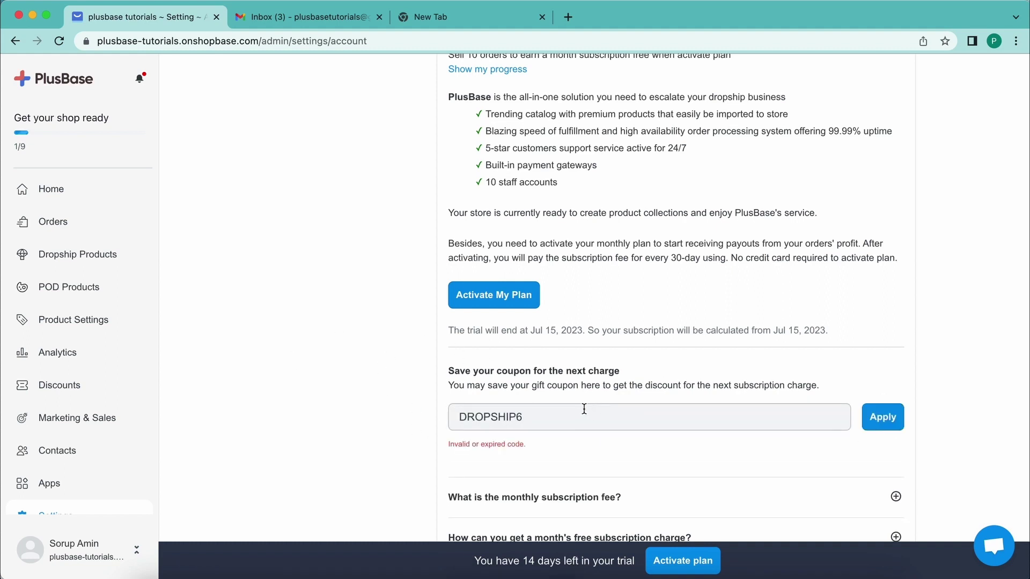
- Replace the rejected DROPSHIP code with coupon India6m and apply it
drag(584, 409, 434, 411)
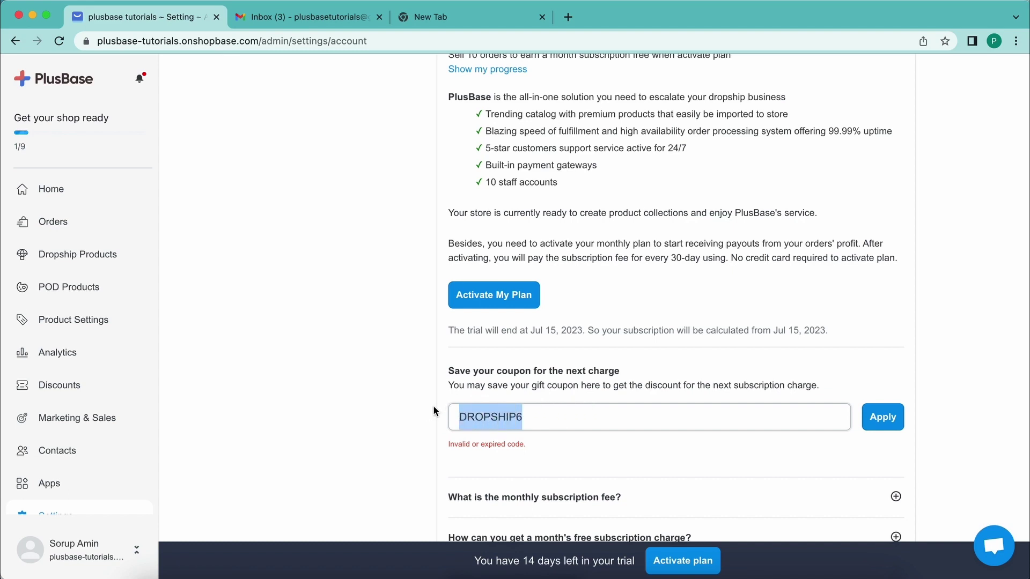
drag(528, 418, 430, 418)
key(BackSpace)
text(I)
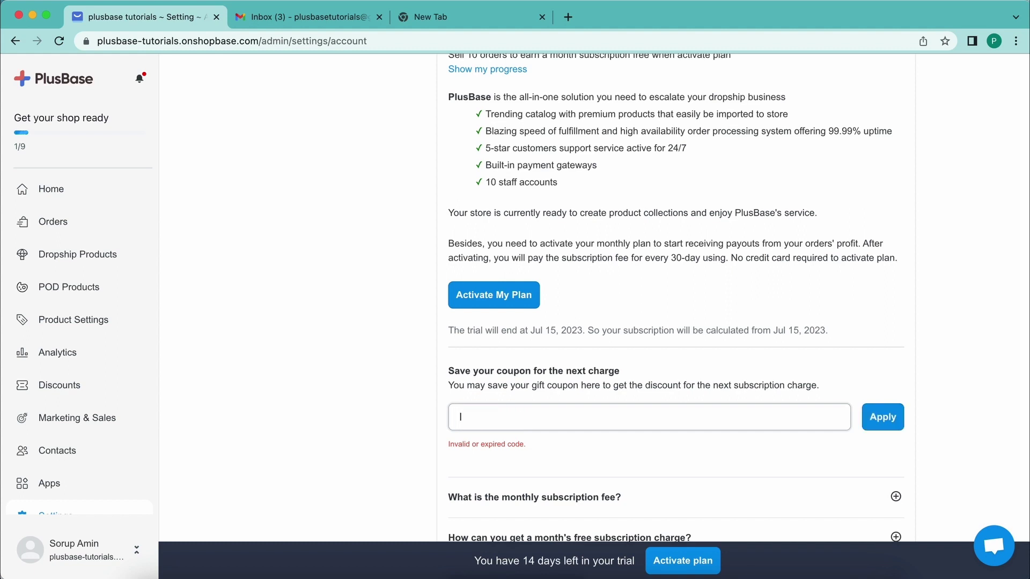
text(ndia6mp)
key(BackSpace)
click(893, 421)
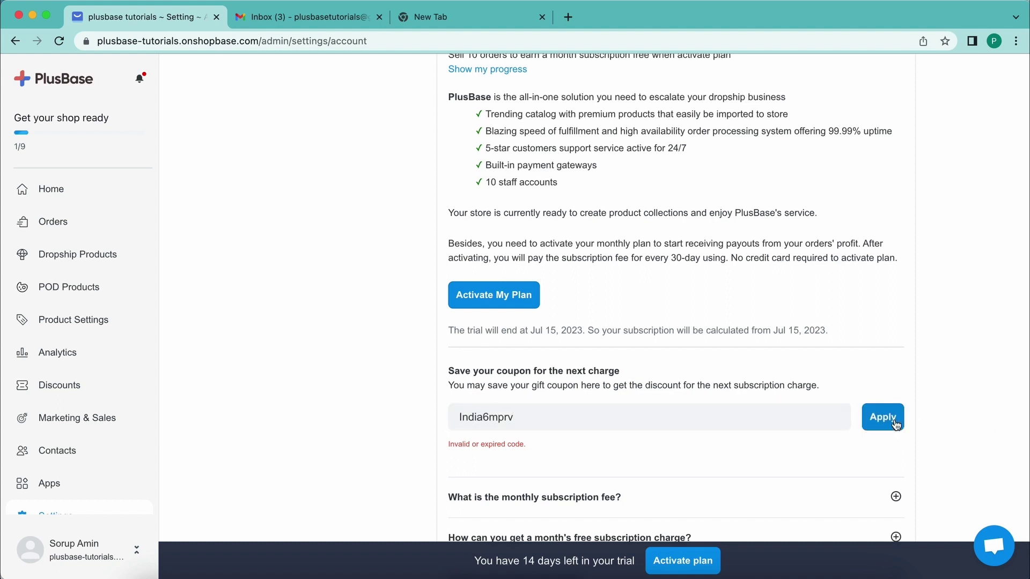
- Clear the rejected second coupon code from the Coupon Code field
click(658, 423)
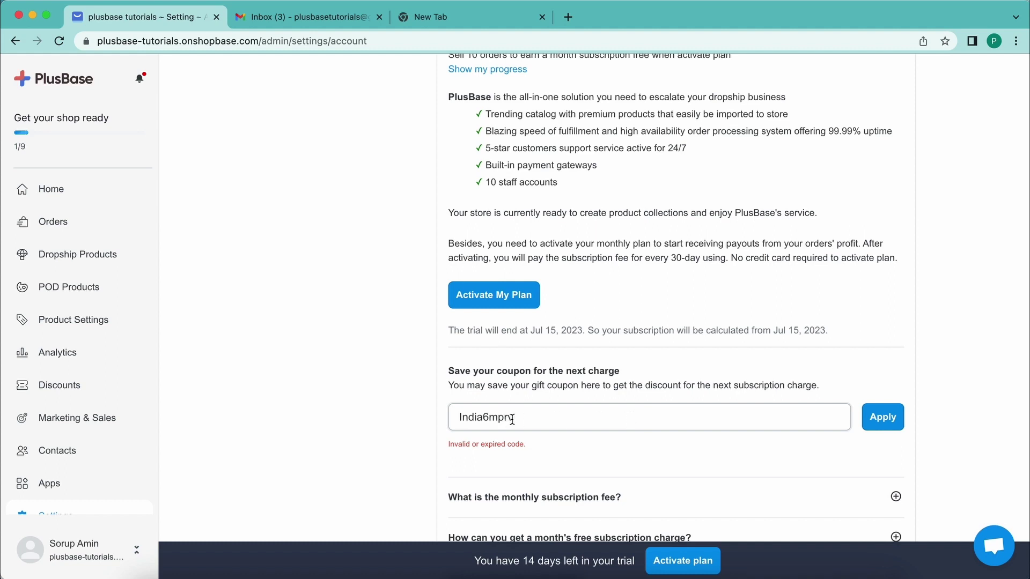
drag(515, 418, 400, 418)
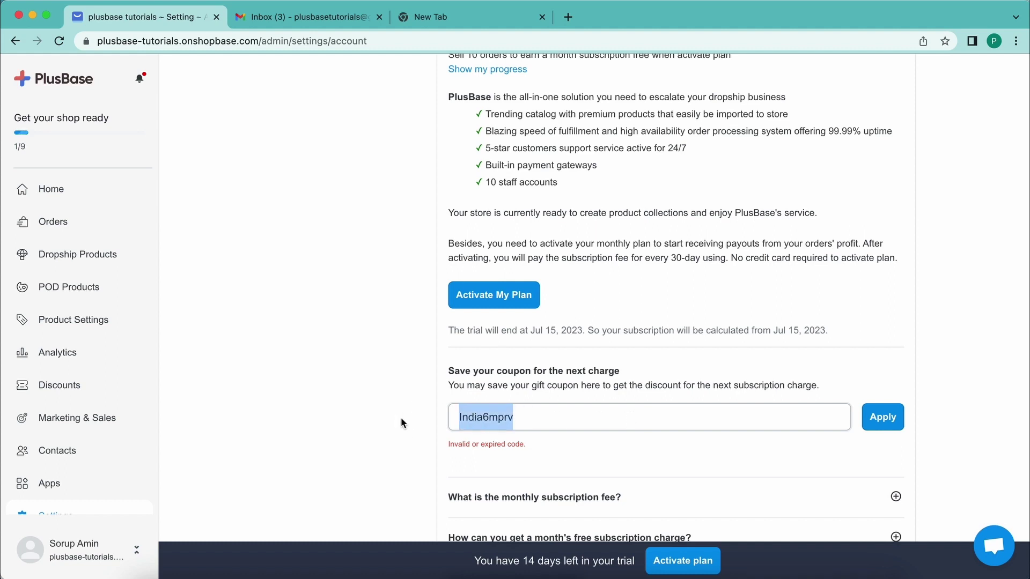
key(BackSpace)
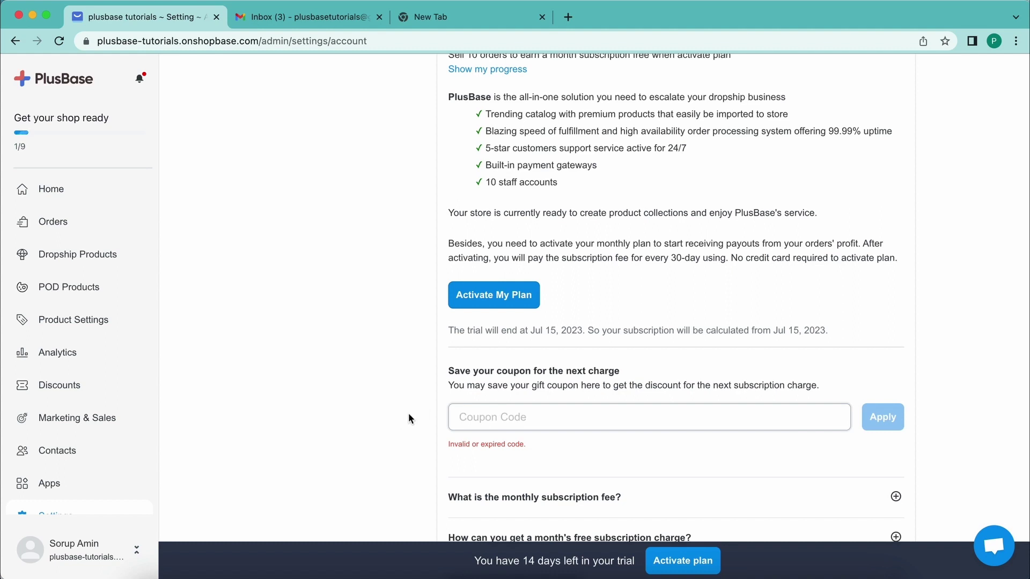
scroll(478, 419, up, 1)
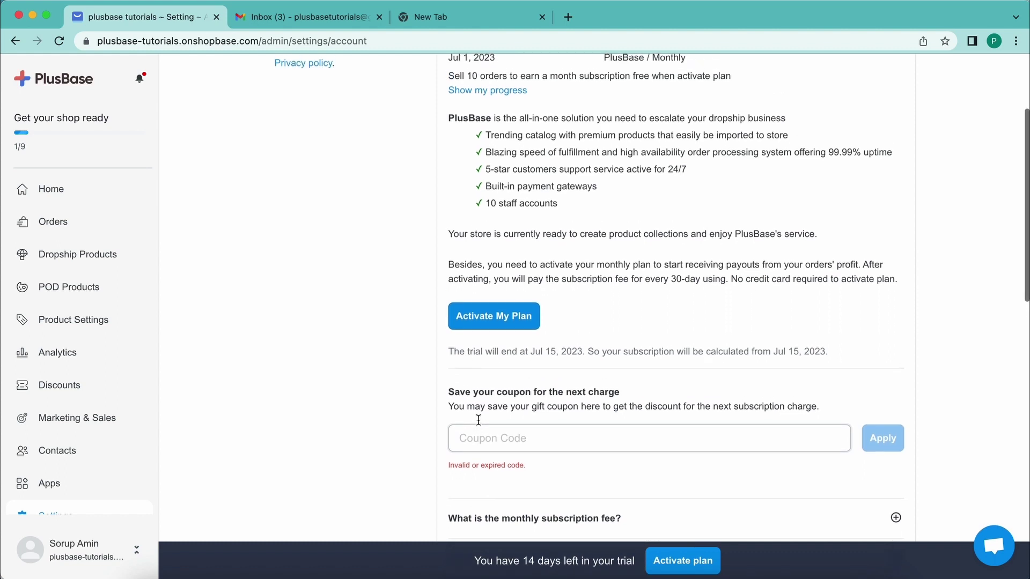
scroll(478, 419, down, 1)
scroll(479, 420, up, 1)
scroll(478, 419, down, 1)
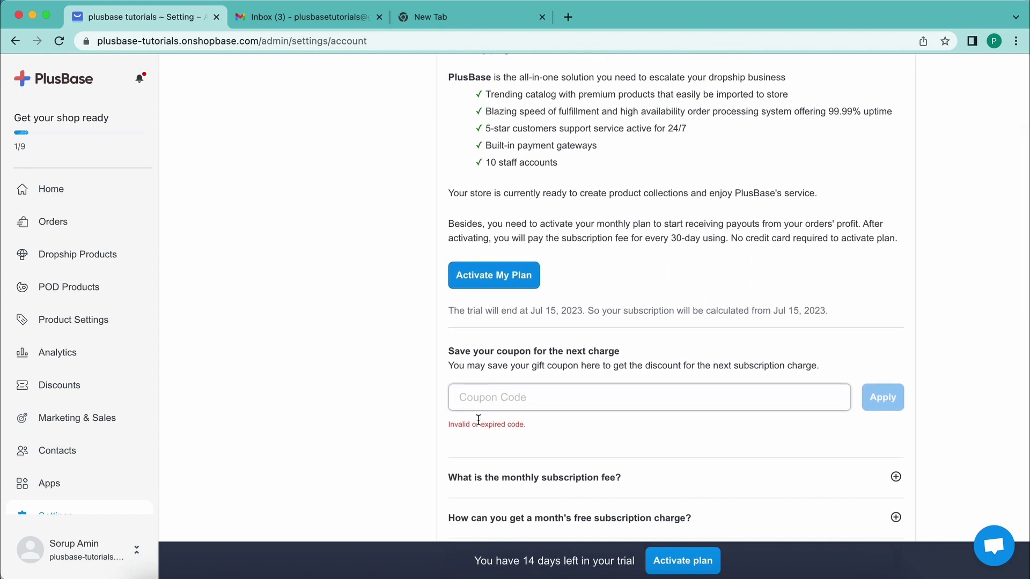
- Enter coupon DROPSHIP6M in the Coupon Code field and apply it
click(474, 409)
text(D)
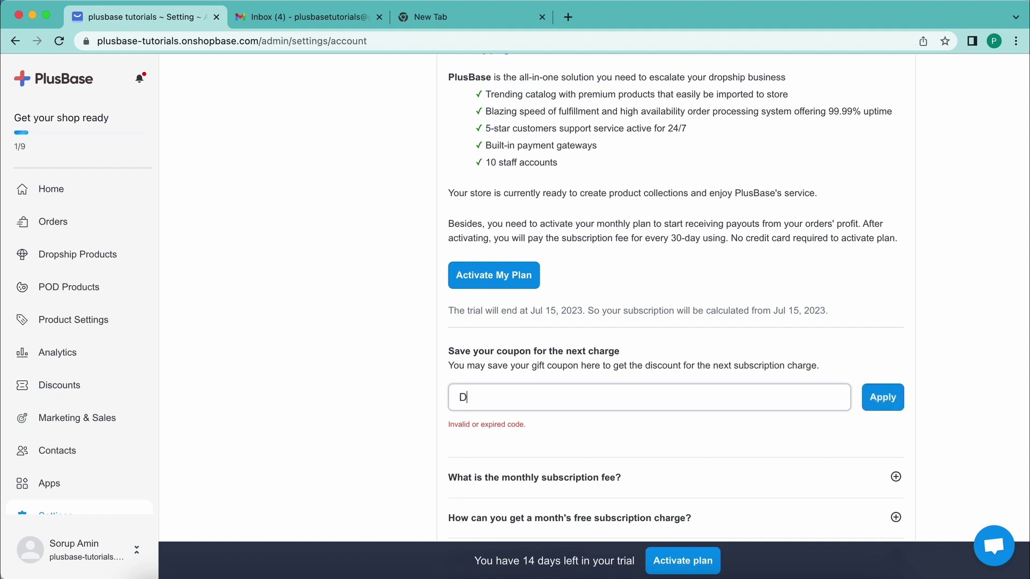
text(ROPSHIP6M)
click(360, 393)
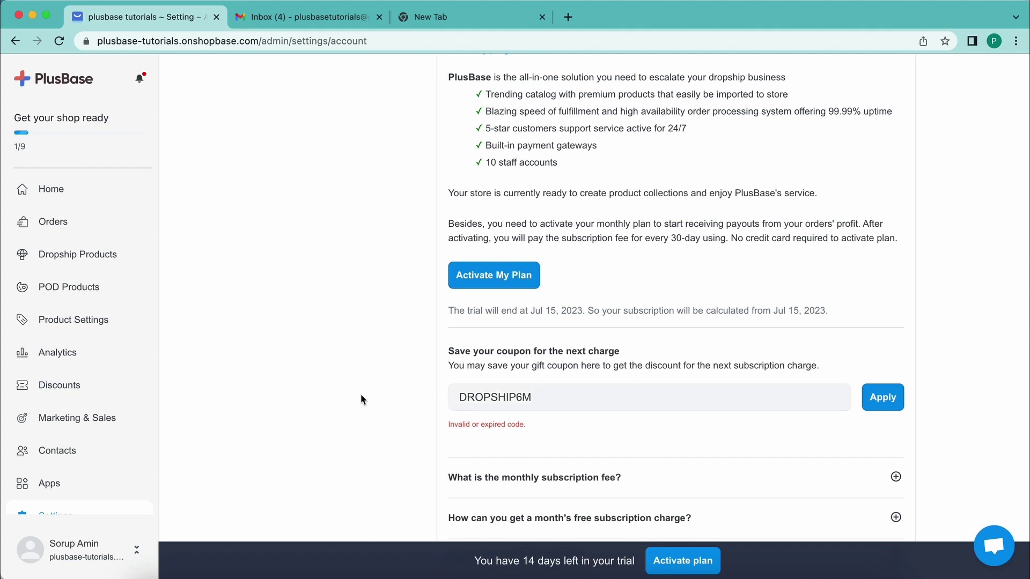
click(882, 397)
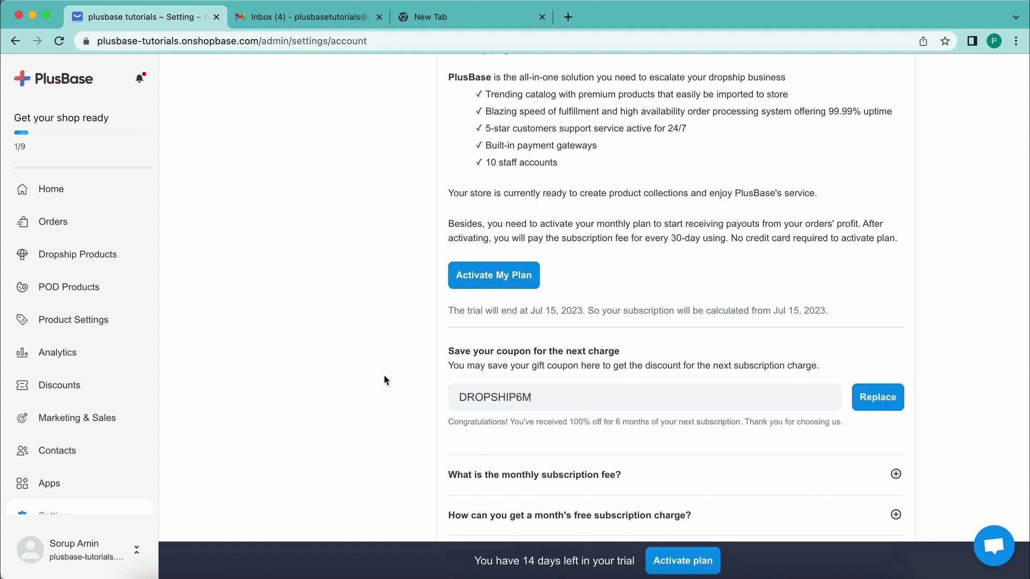
- Check the applied DROPSHIP6M code and its 100% off for 6 months confirmation
drag(626, 396, 399, 395)
click(399, 396)
drag(536, 397, 458, 397)
click(409, 388)
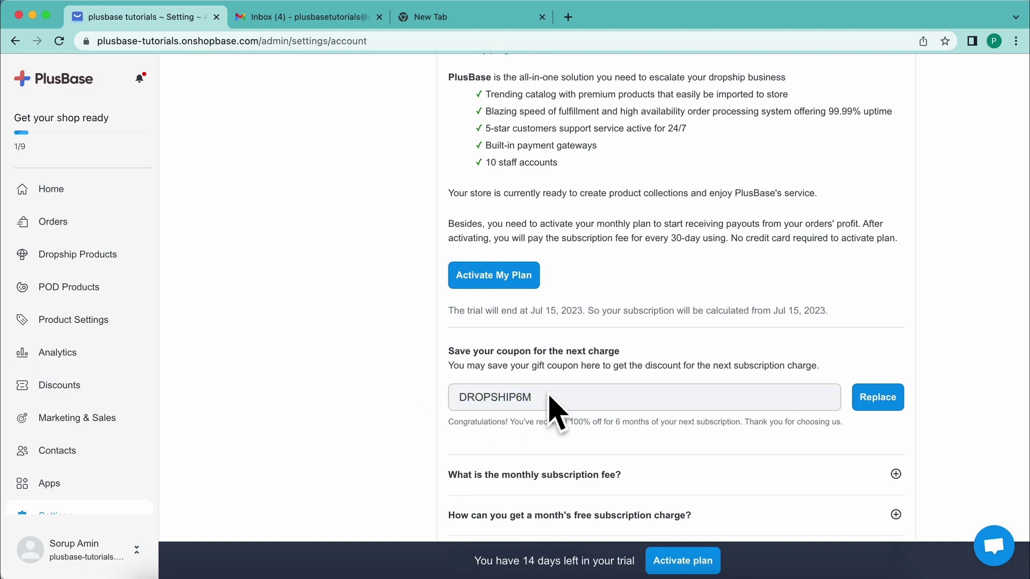
drag(617, 423, 861, 422)
click(750, 563)
drag(581, 395, 396, 394)
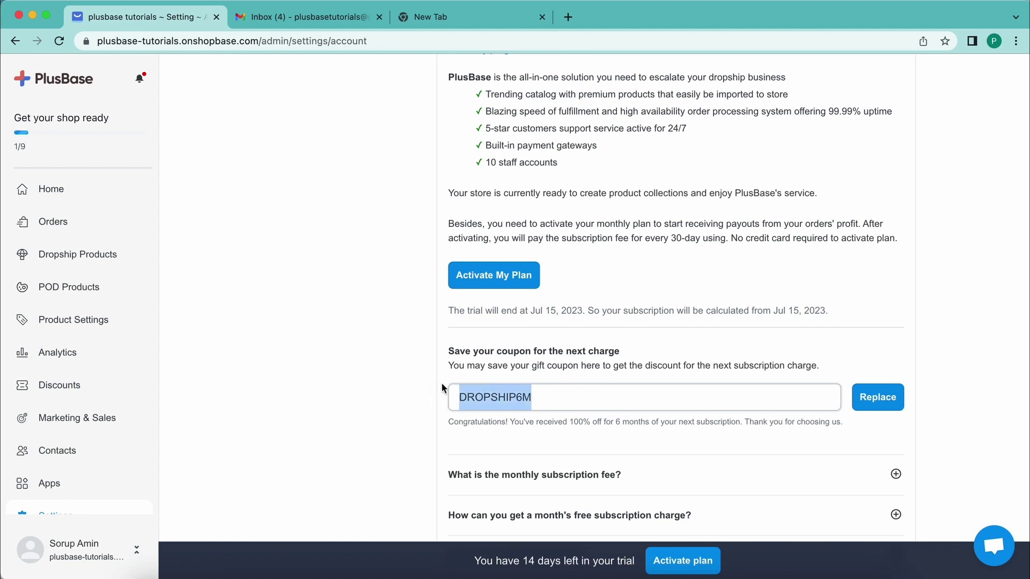
- Activate the monthly plan at $0.00 with DROPSHIP6M and decline the balance top-up
click(428, 363)
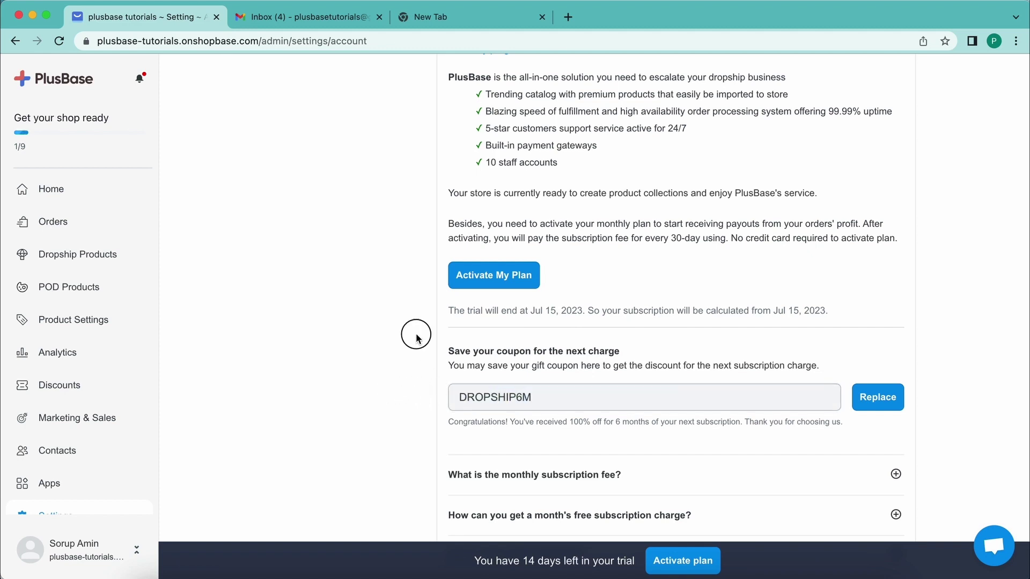
click(486, 278)
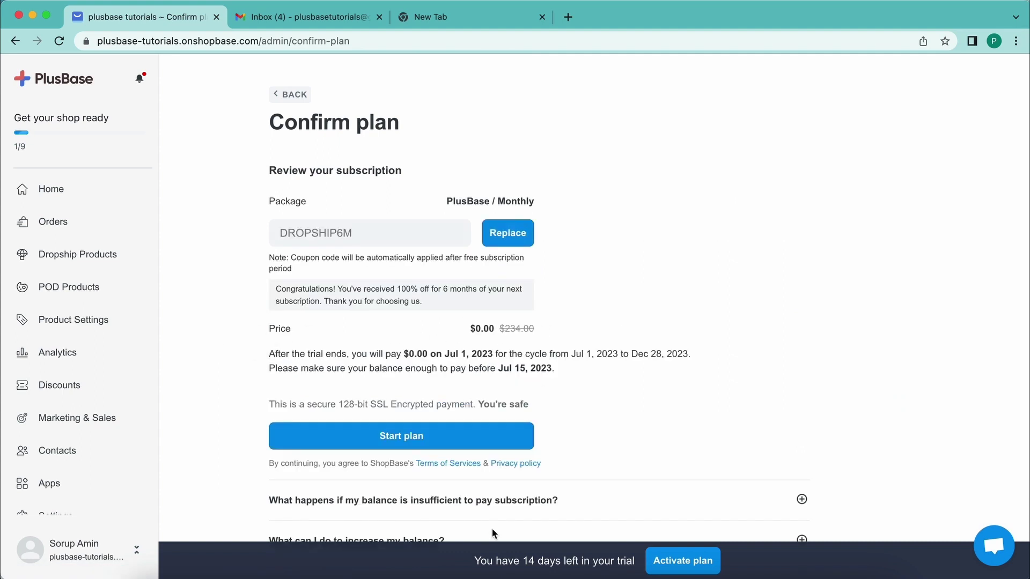
click(384, 441)
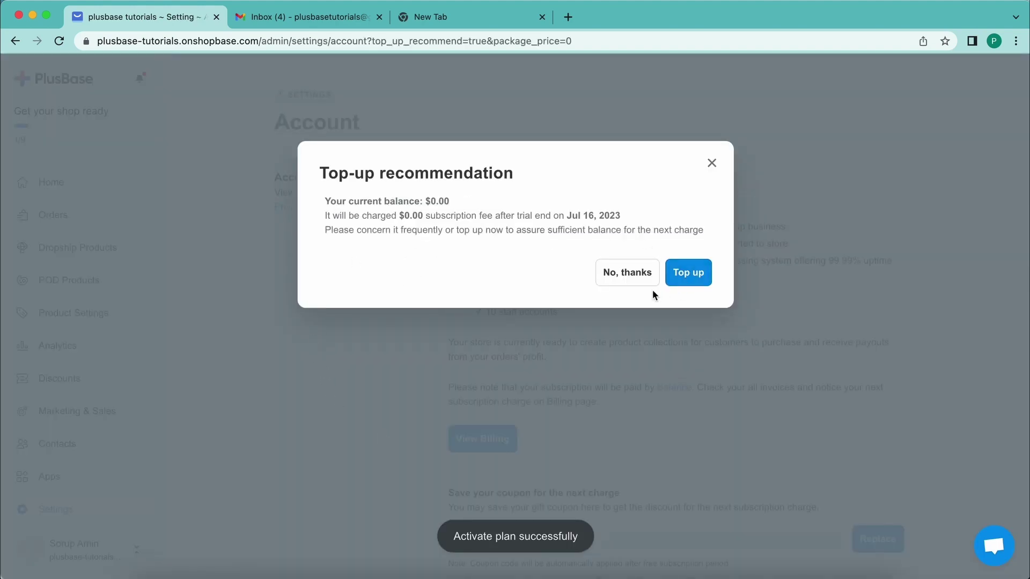
click(622, 274)
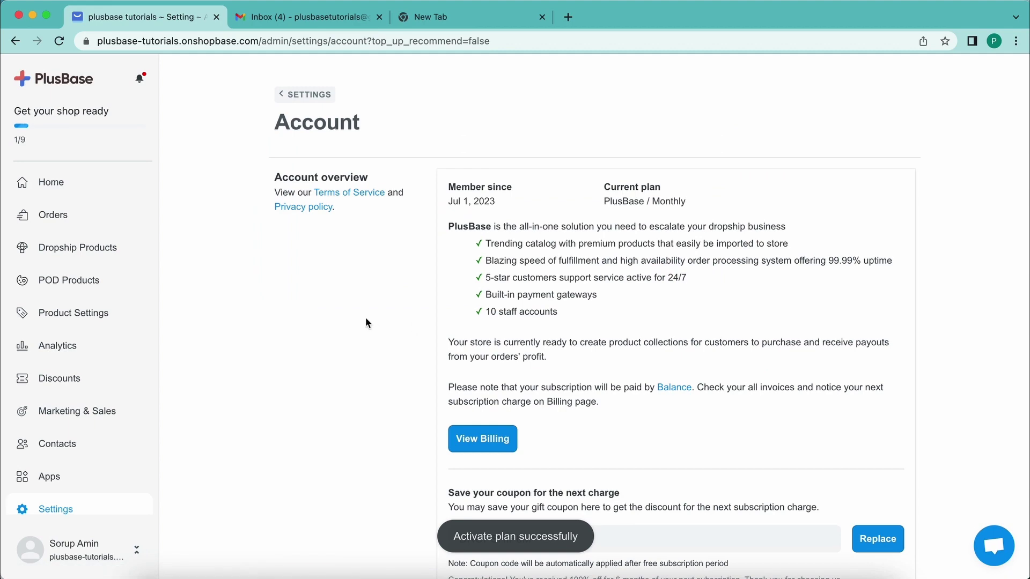
- From Settings, view the Account card, then return and open the General settings card
scroll(365, 322, down, 3)
scroll(464, 290, up, 3)
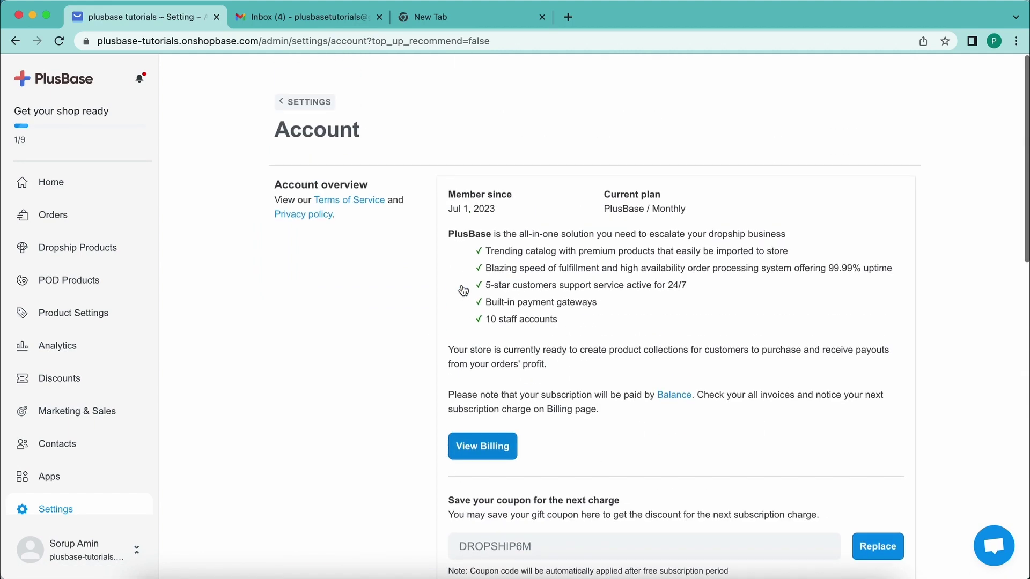
scroll(365, 309, down, 15)
scroll(366, 306, up, 15)
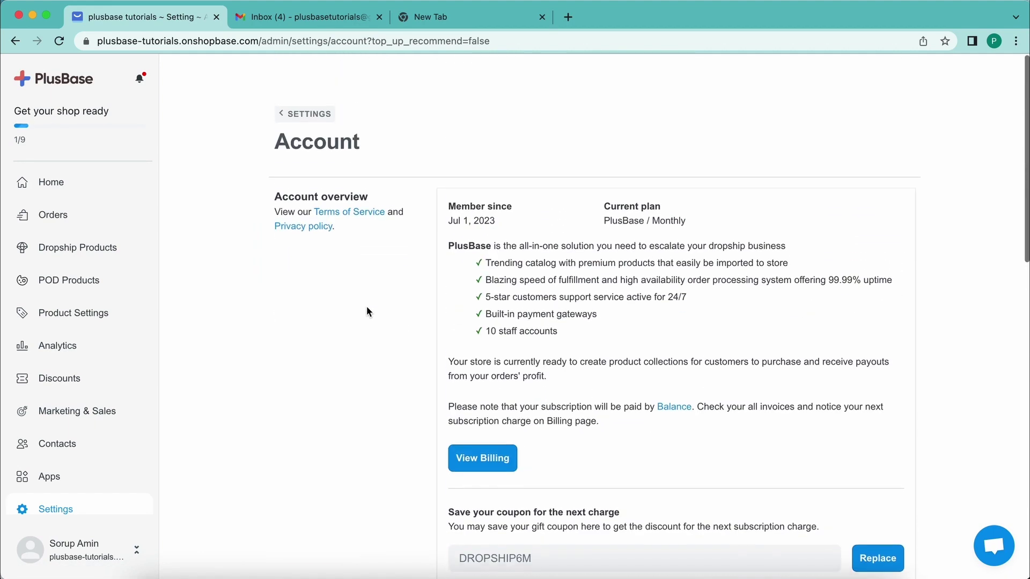
scroll(367, 307, down, 1)
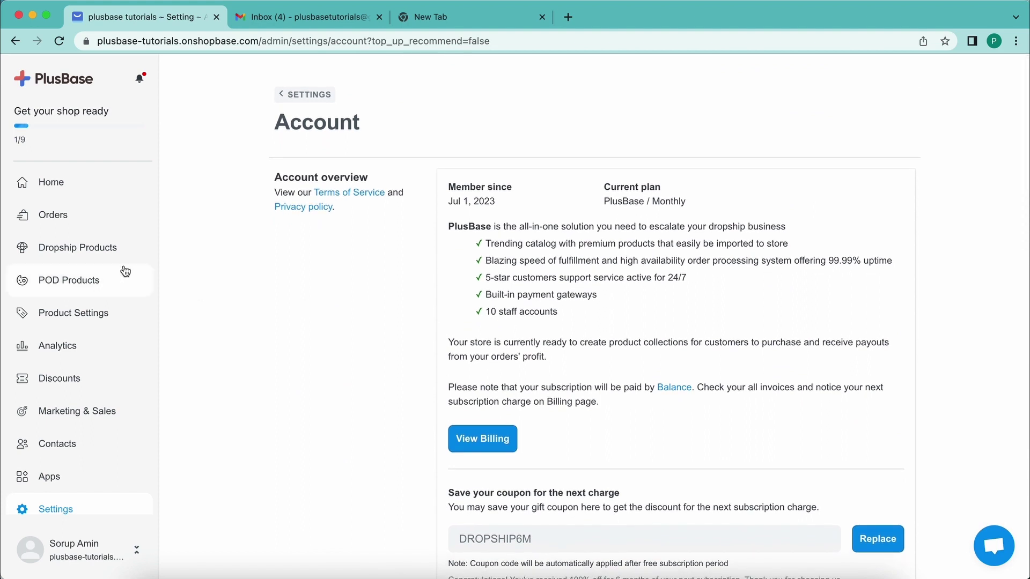
scroll(238, 289, down, 2)
scroll(237, 289, up, 1)
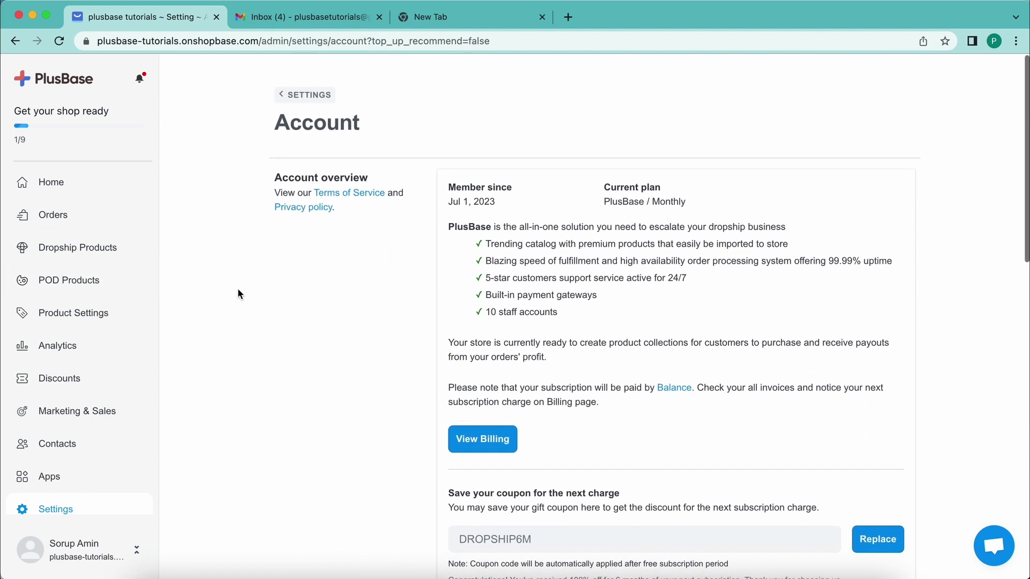
scroll(70, 278, down, 3)
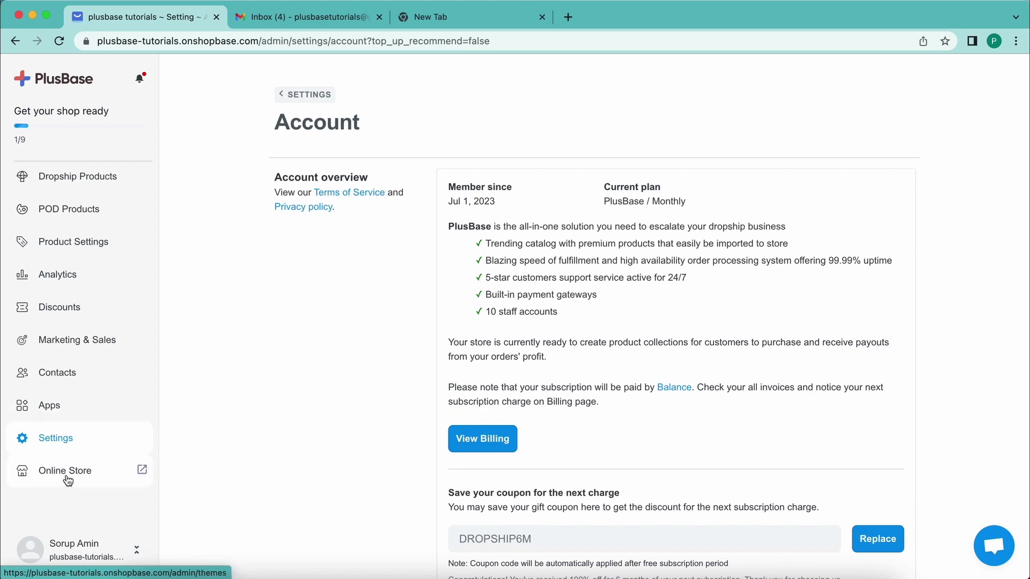
click(65, 445)
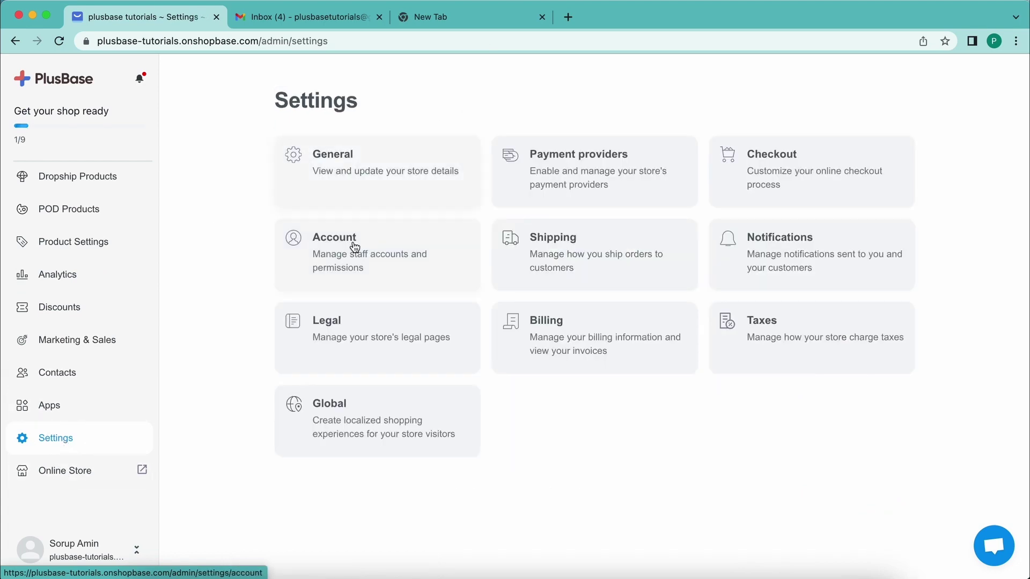
click(352, 241)
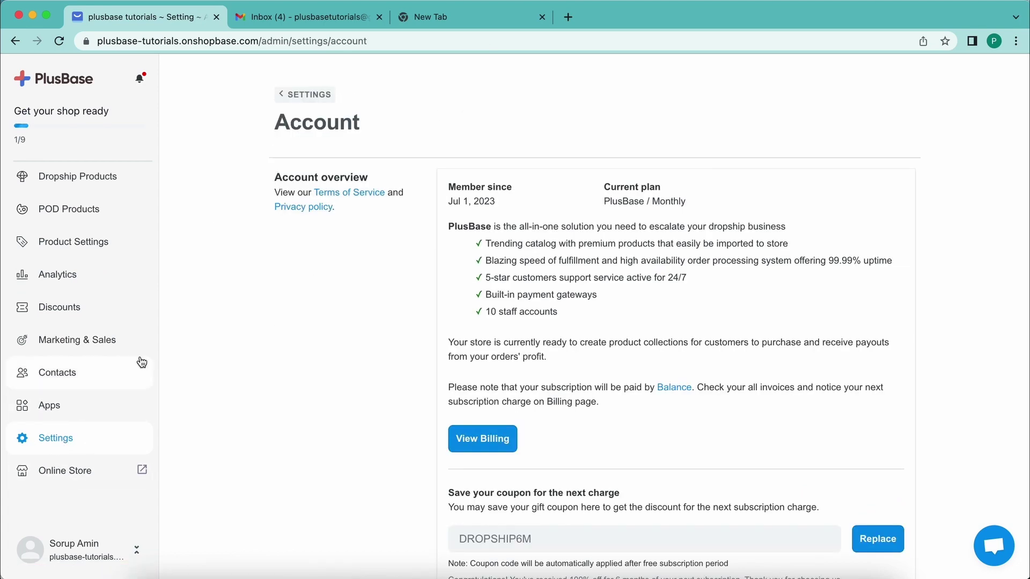
click(62, 443)
click(403, 183)
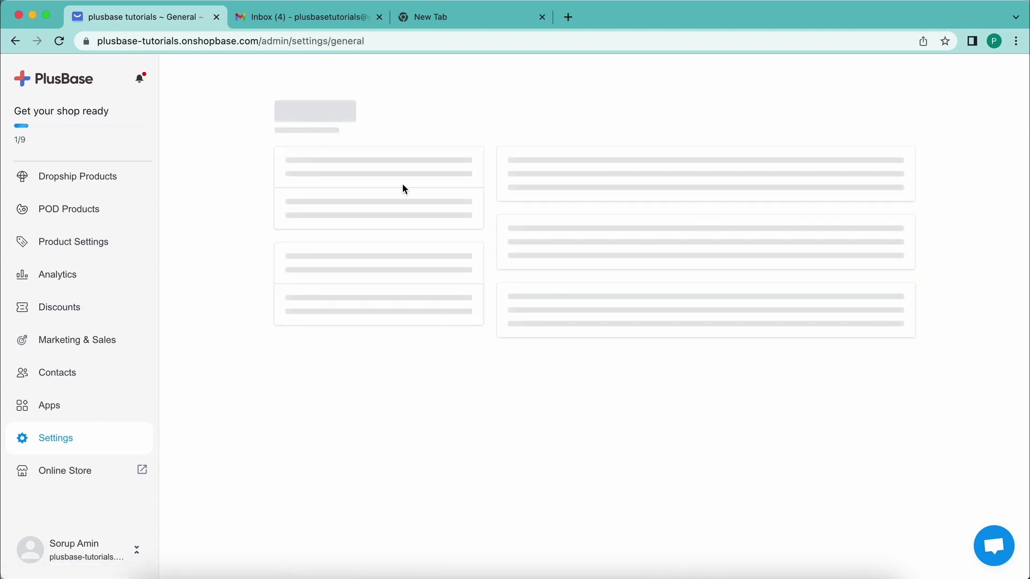
- Enable 'Allow PlusBase to change product information if needed' in General settings and attempt saving
scroll(324, 214, down, 1)
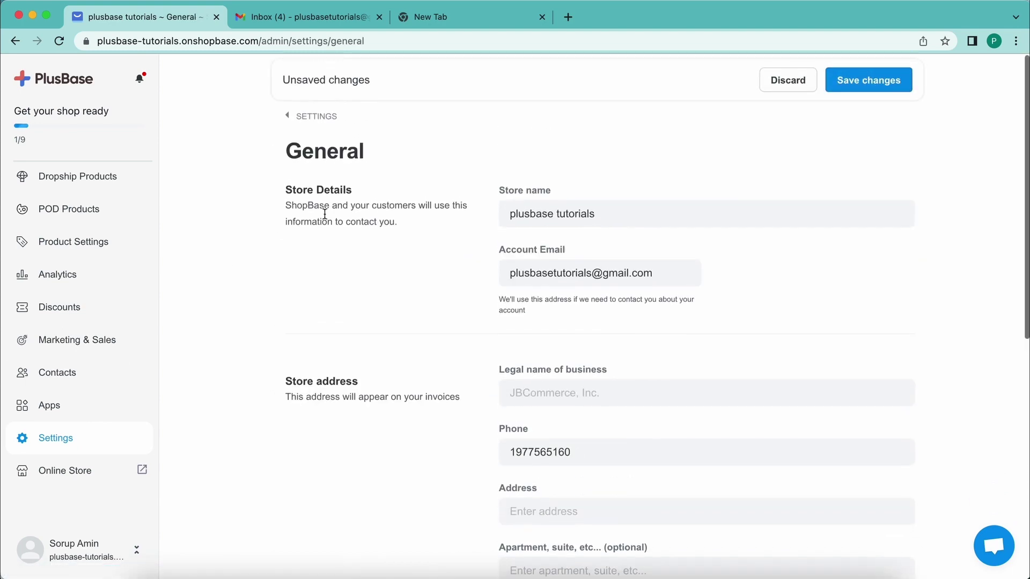
scroll(323, 214, down, 8)
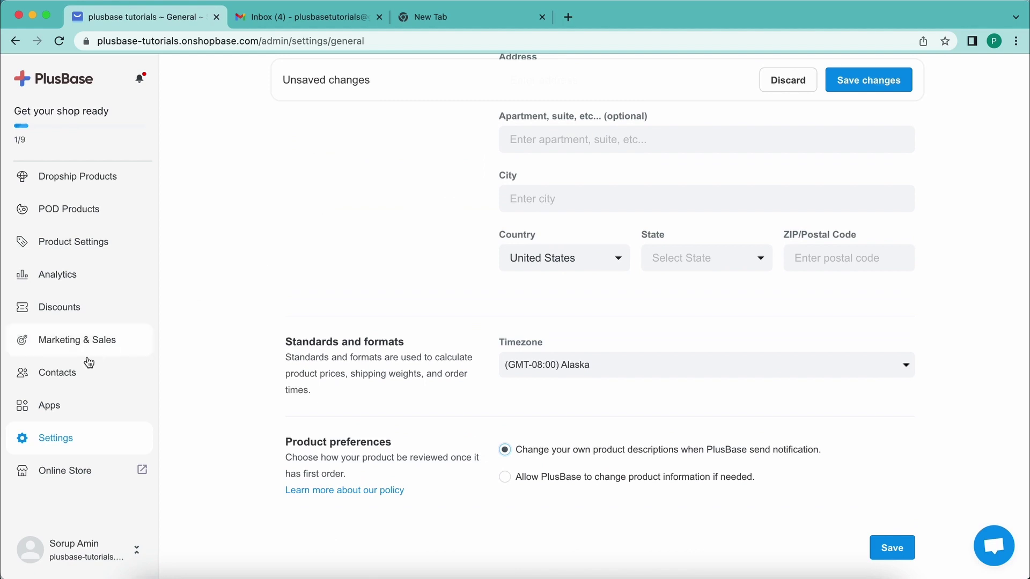
click(50, 438)
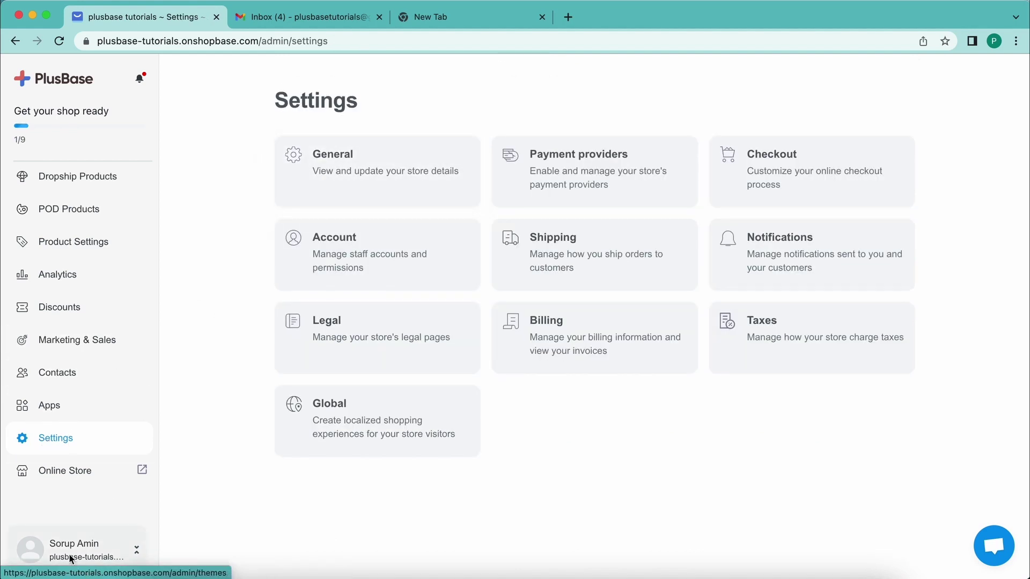
click(402, 167)
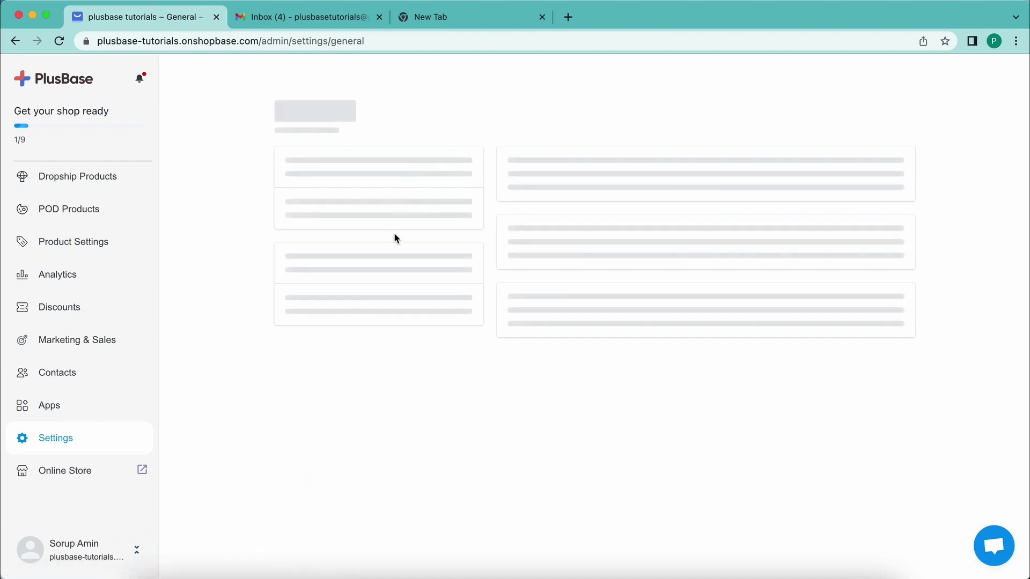
scroll(315, 300, down, 10)
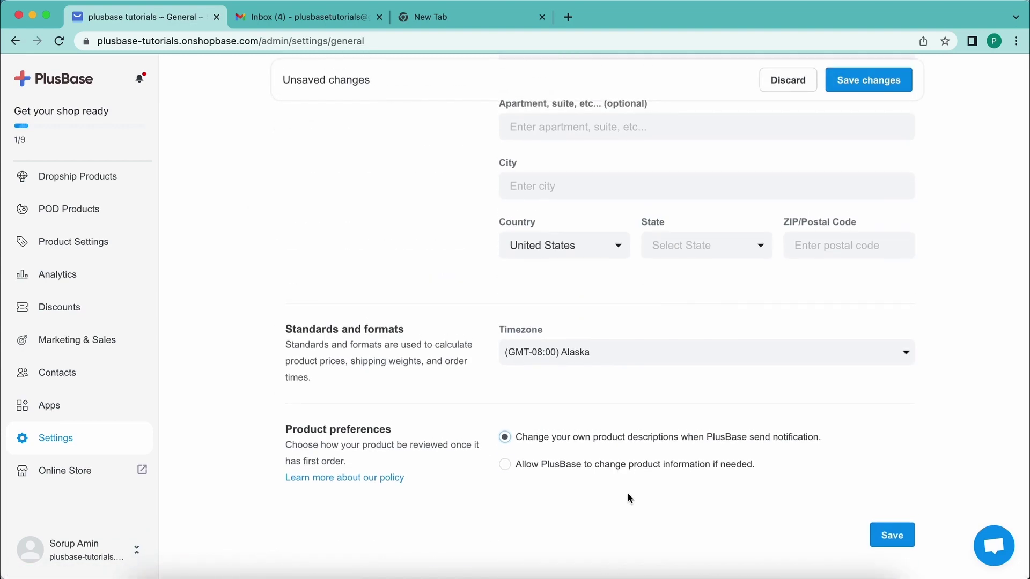
click(505, 467)
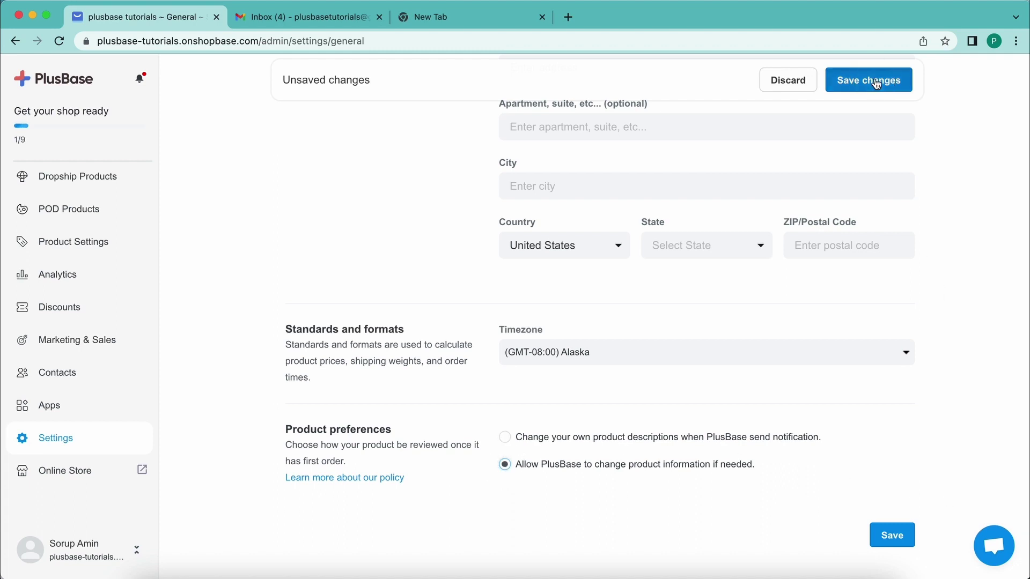
click(876, 82)
scroll(793, 424, up, 5)
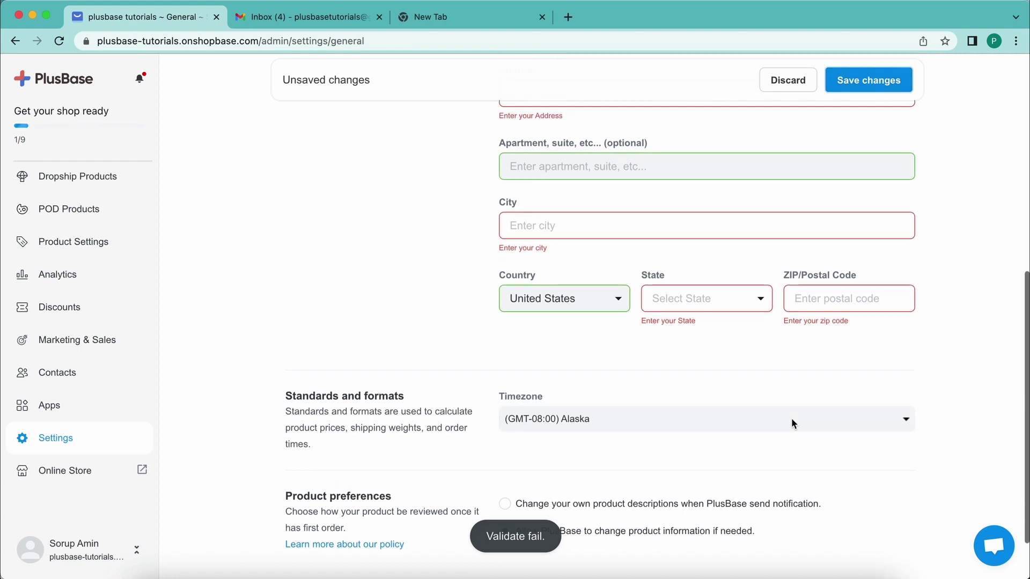
scroll(792, 423, up, 3)
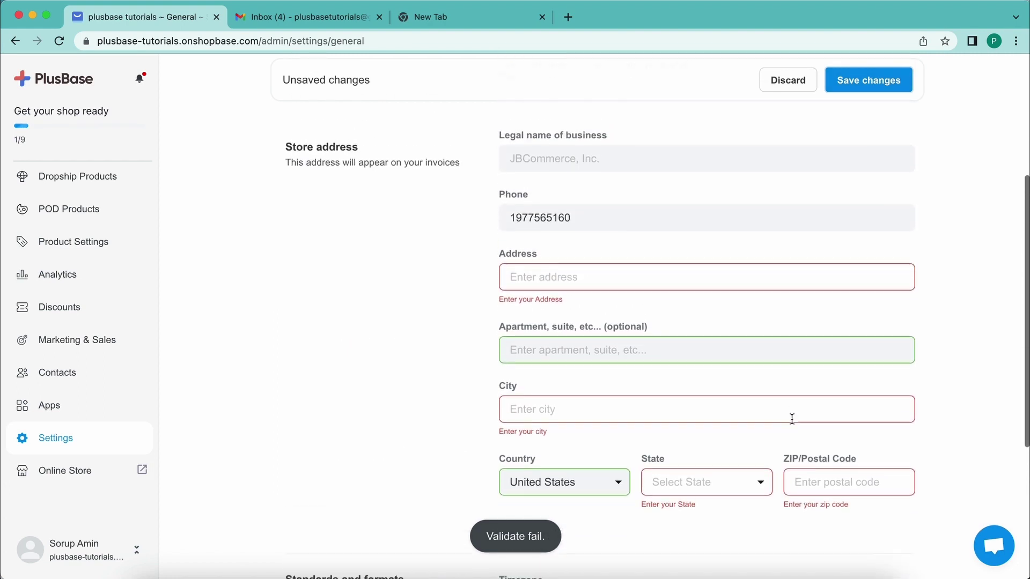
scroll(756, 316, down, 9)
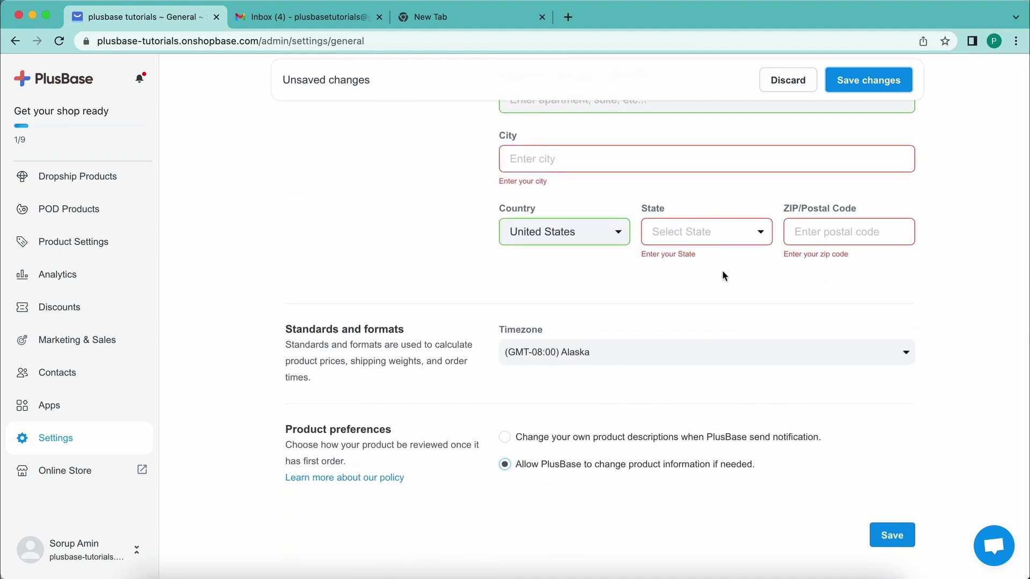
- Enter 'Nalitabari Sherpur' as the street address and 'Sherpur' as the city
scroll(630, 318, up, 4)
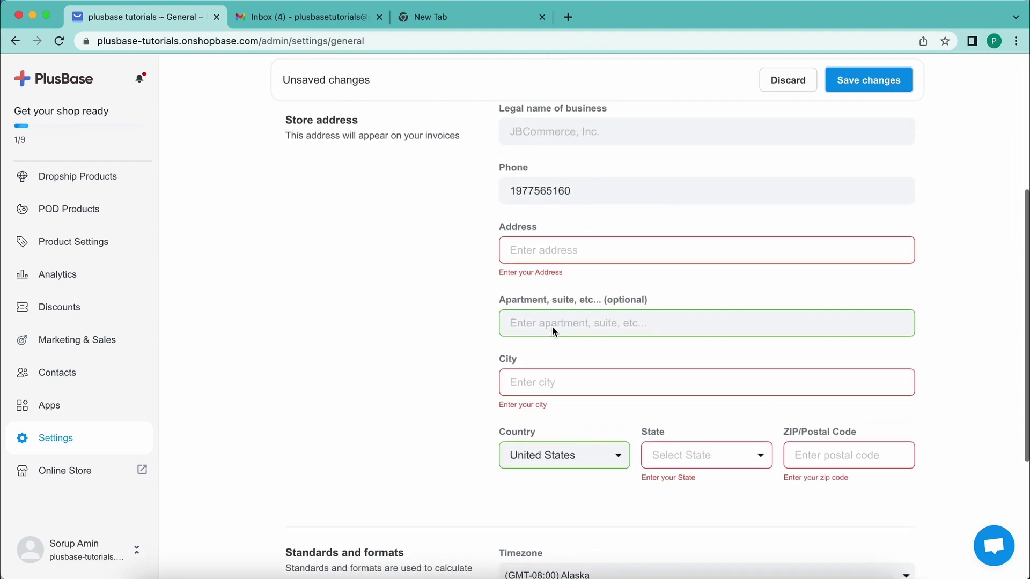
click(569, 261)
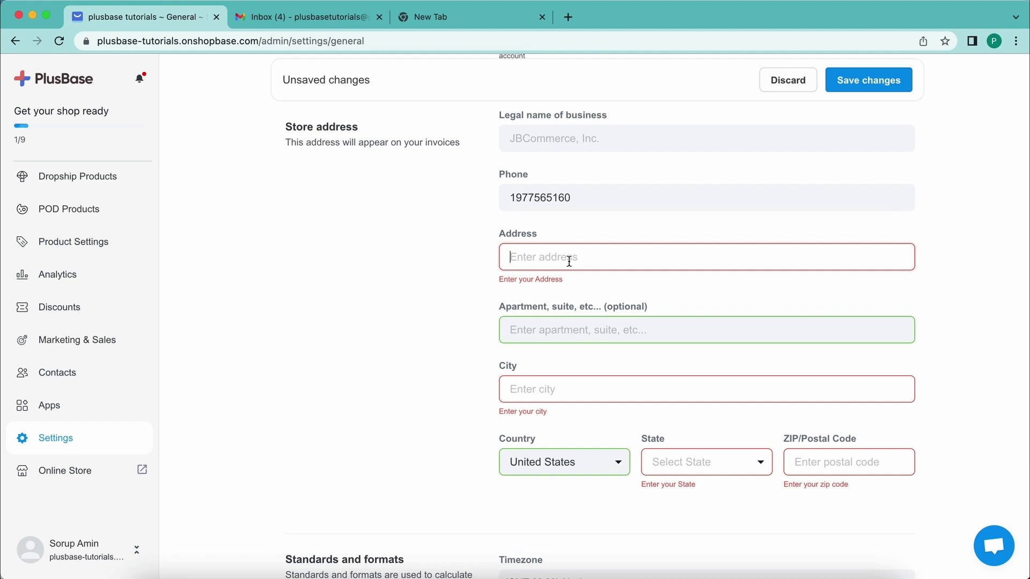
text(Nalitabari Sherpur)
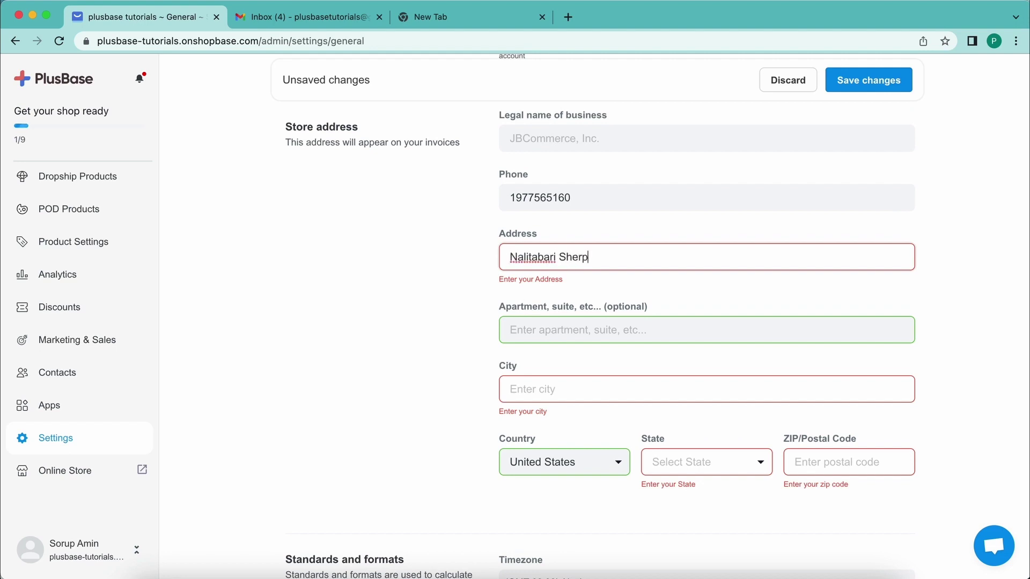
click(560, 399)
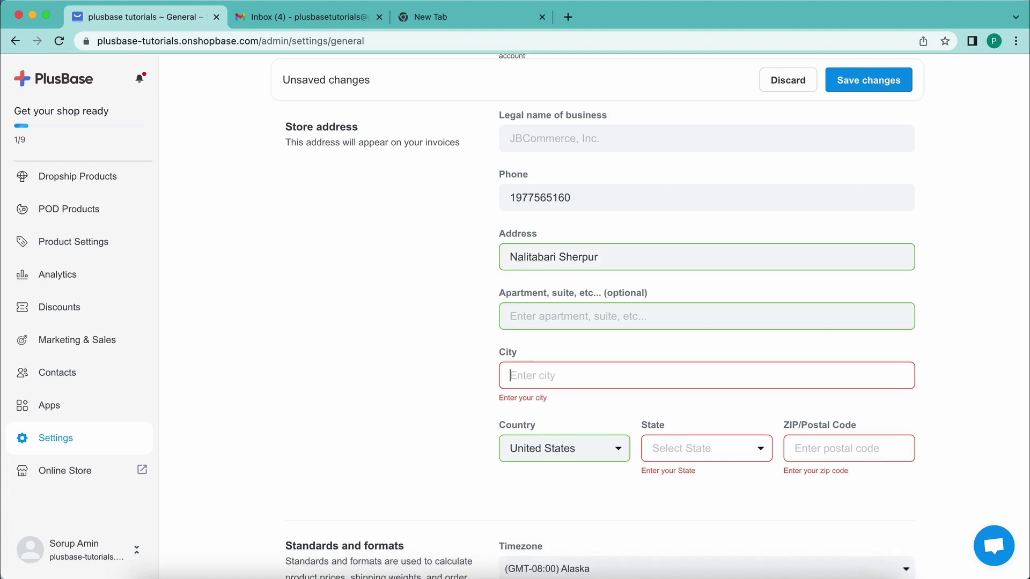
text(Sherpur)
- Choose Bangladesh as the country and enter postal code 2110 so it validates
click(558, 450)
text(b)
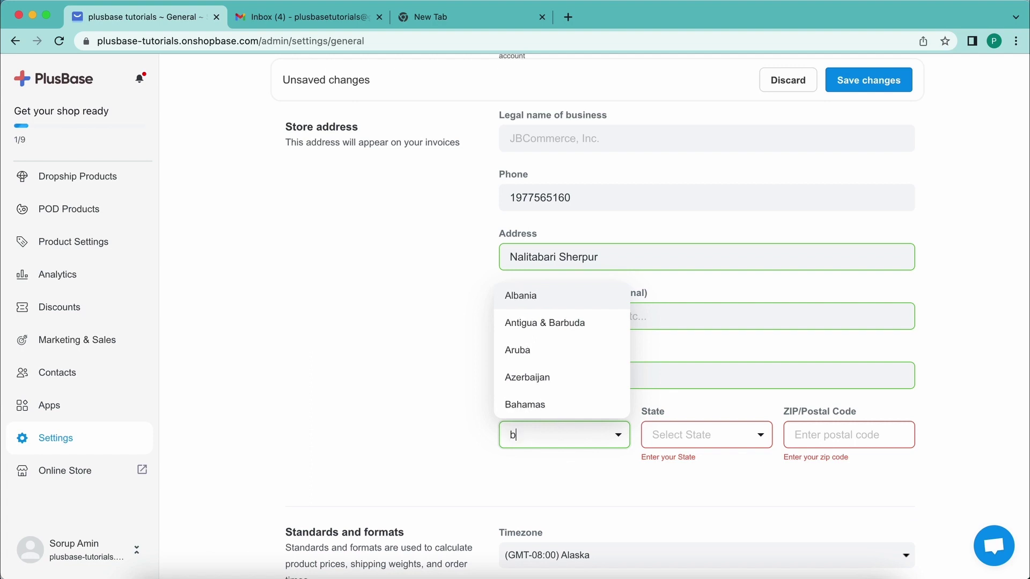
scroll(573, 370, down, 1)
scroll(572, 367, down, 2)
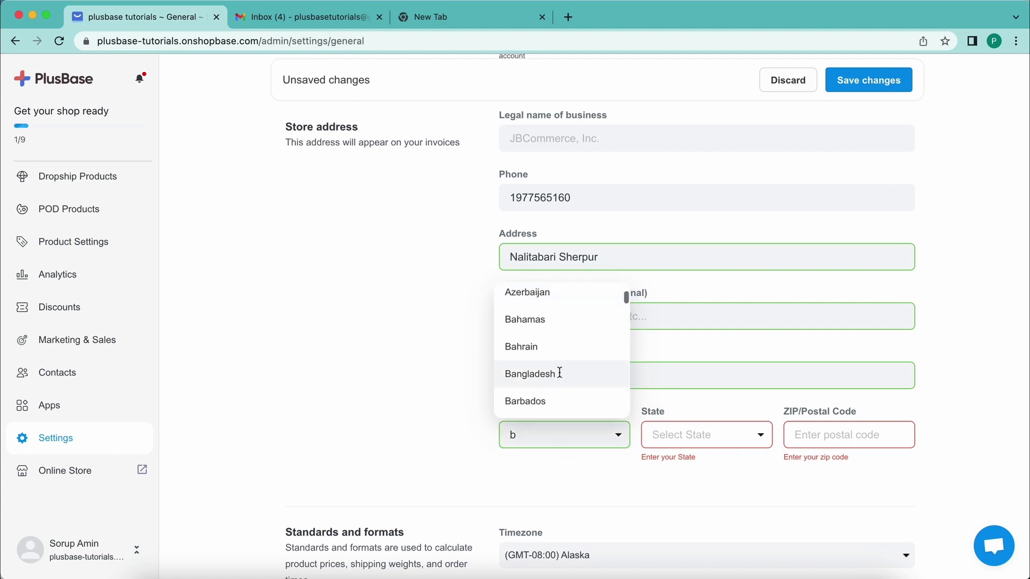
click(560, 371)
click(790, 446)
text(2110)
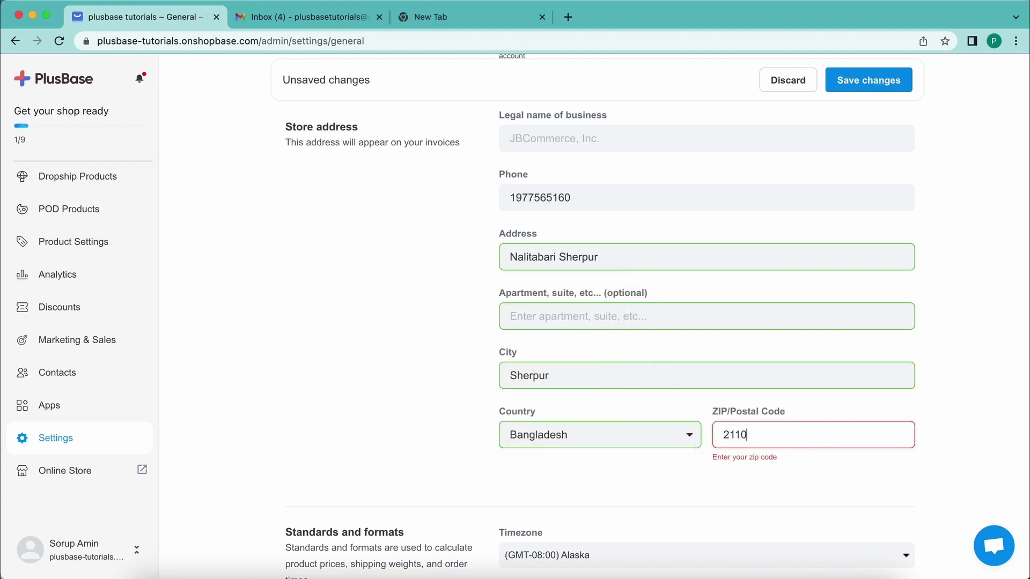
click(452, 403)
scroll(485, 257, down, 4)
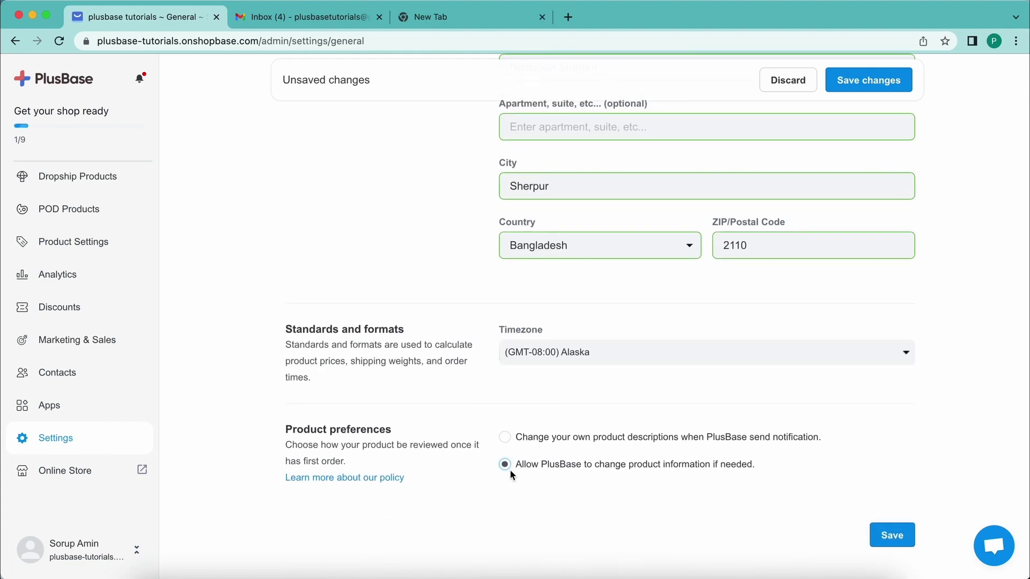
click(866, 85)
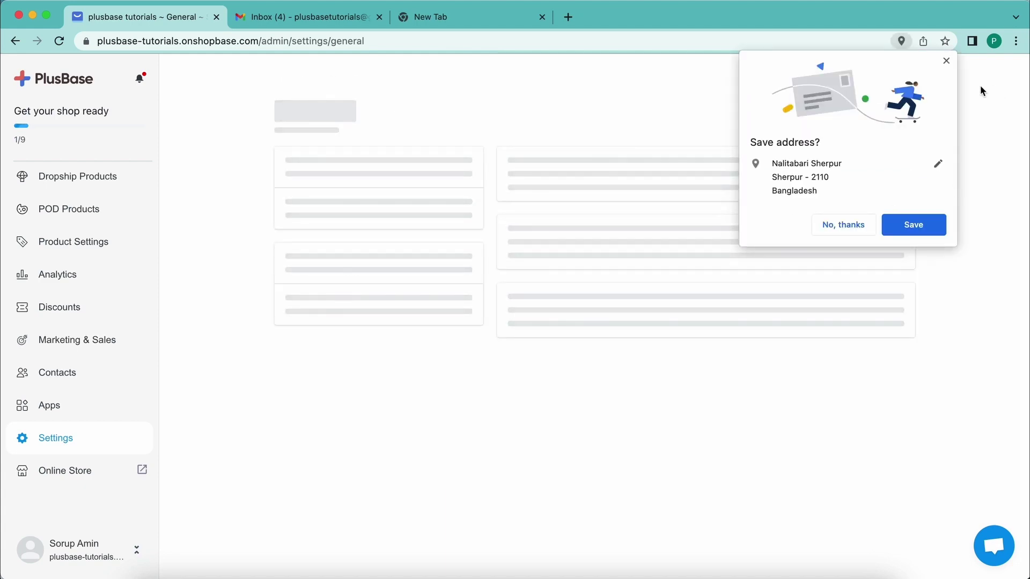
click(946, 61)
scroll(282, 297, down, 3)
scroll(281, 297, up, 3)
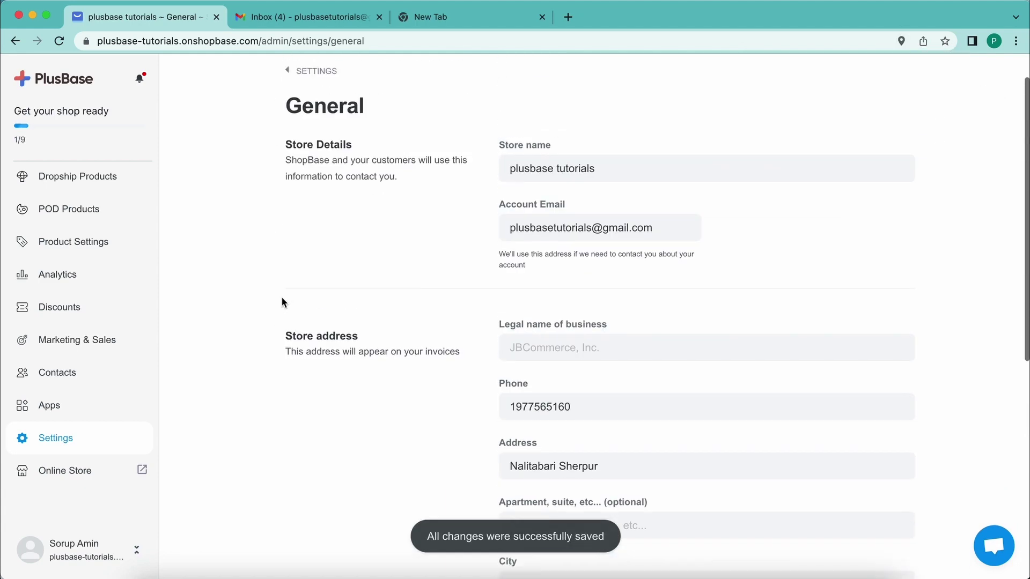
scroll(292, 347, down, 9)
scroll(291, 348, up, 9)
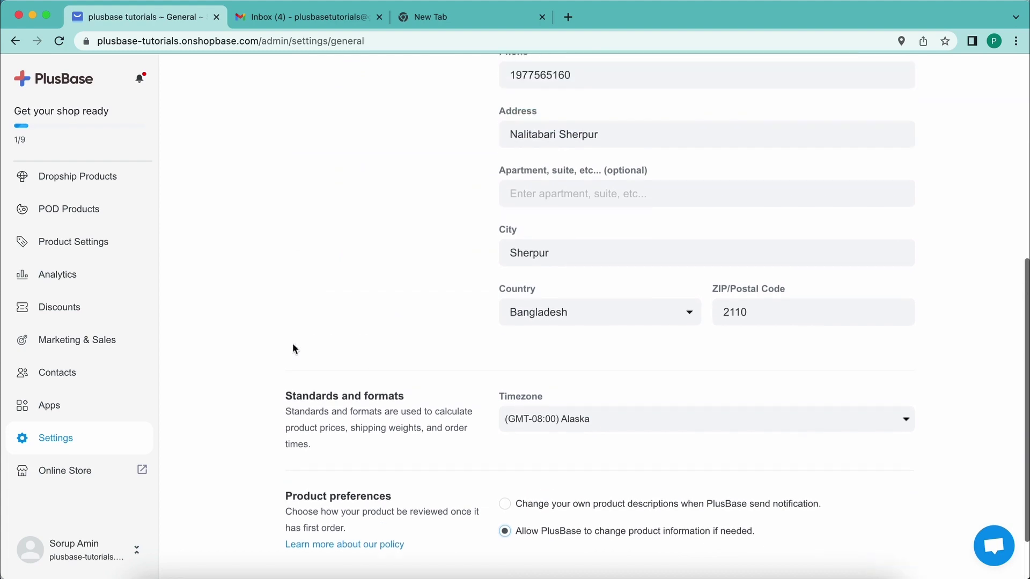
scroll(292, 349, down, 1)
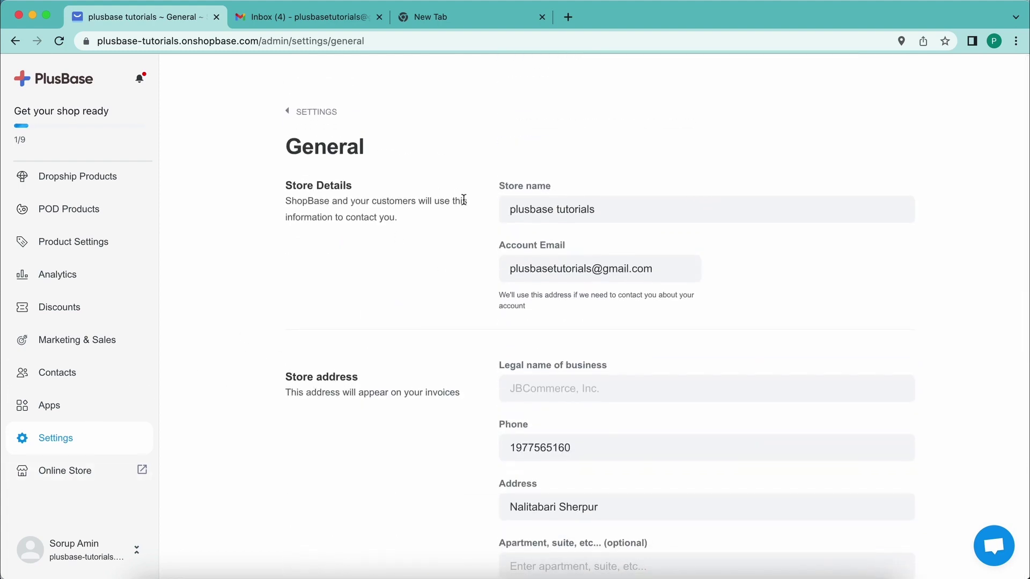
mouse_move(506, 207)
mouse_down()
mouse_move(604, 208)
mouse_move(512, 208)
mouse_up()
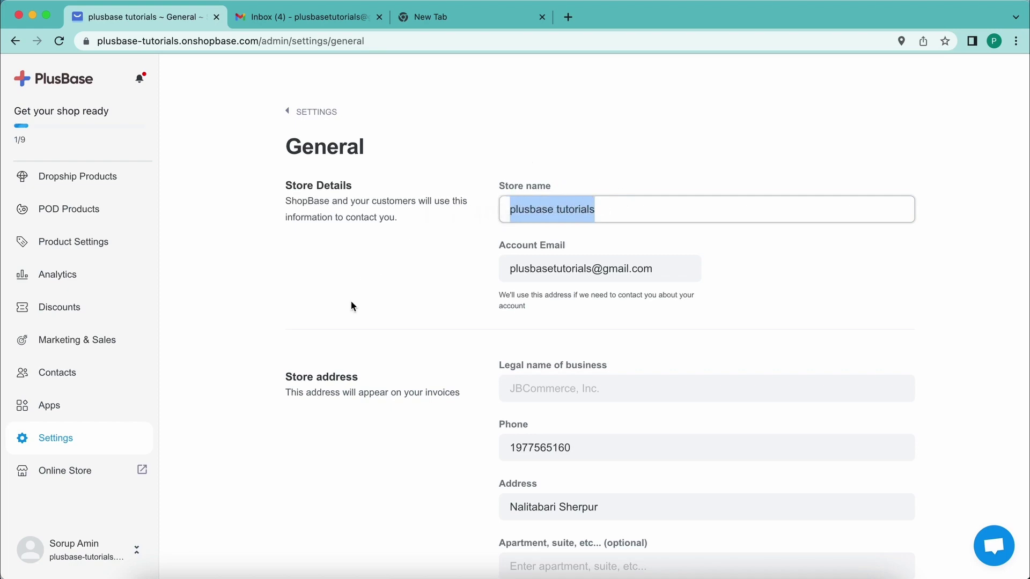
scroll(351, 301, down, 10)
scroll(351, 304, up, 10)
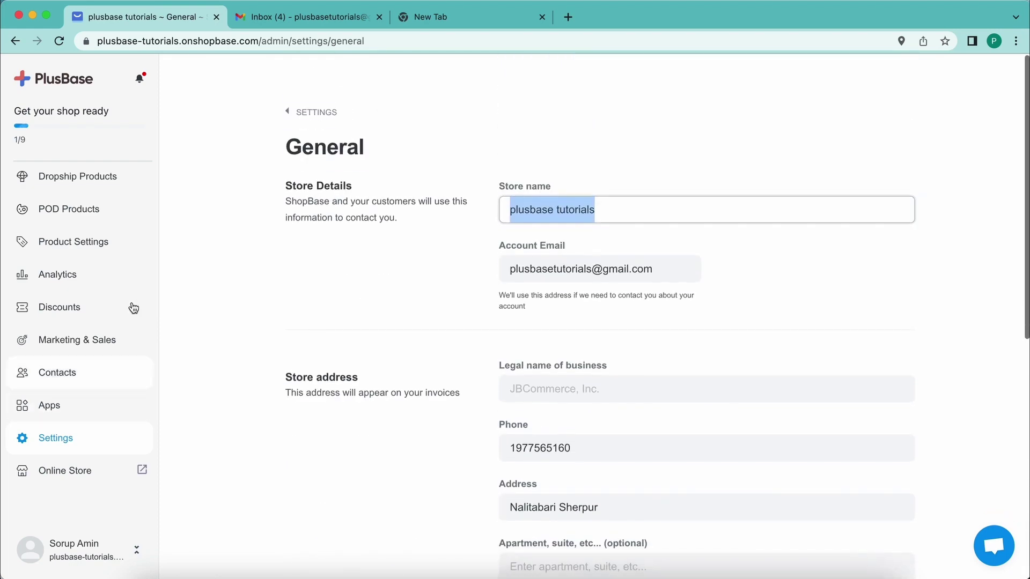
scroll(81, 402, down, 10)
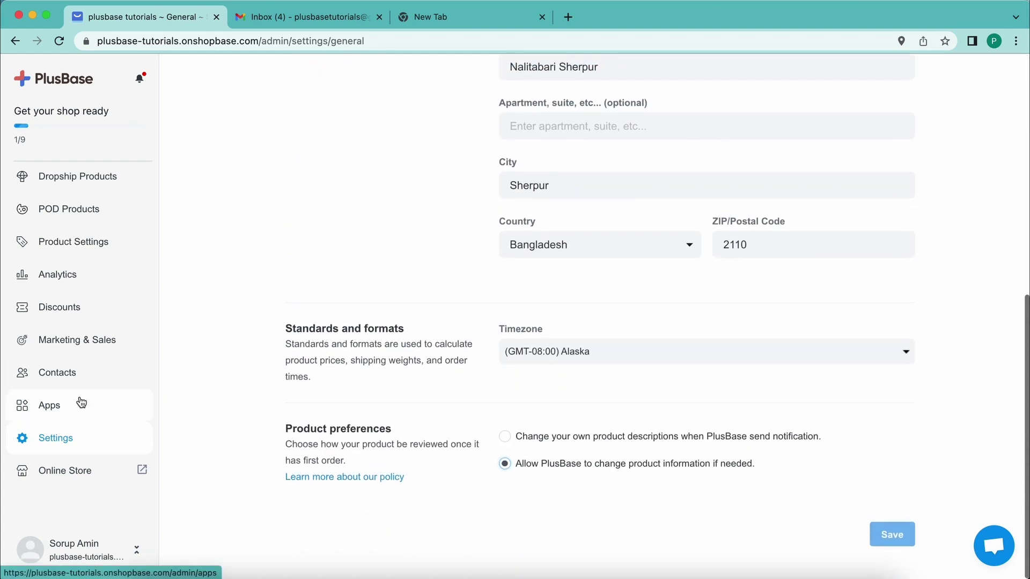
scroll(81, 402, up, 10)
scroll(55, 374, down, 2)
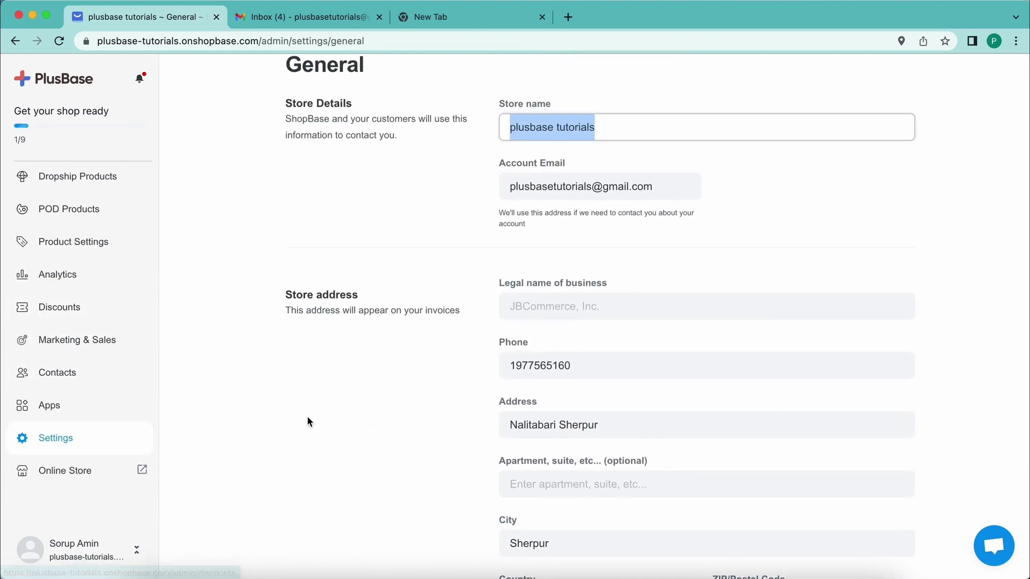
scroll(307, 421, down, 7)
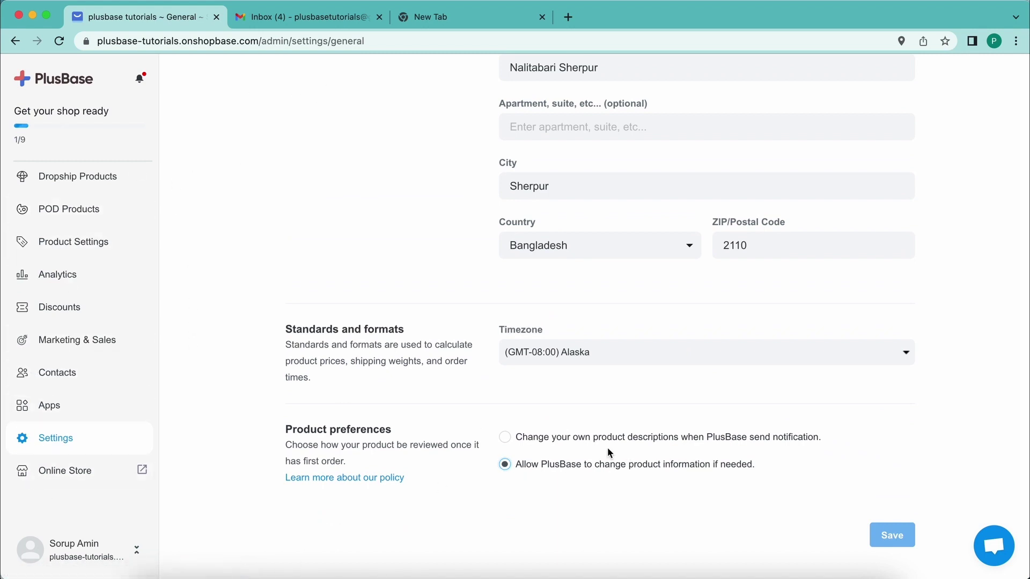
- Check the DROPSHIP6M coupon (100% off for 6 months) on the Account page, then return to Settings
click(61, 448)
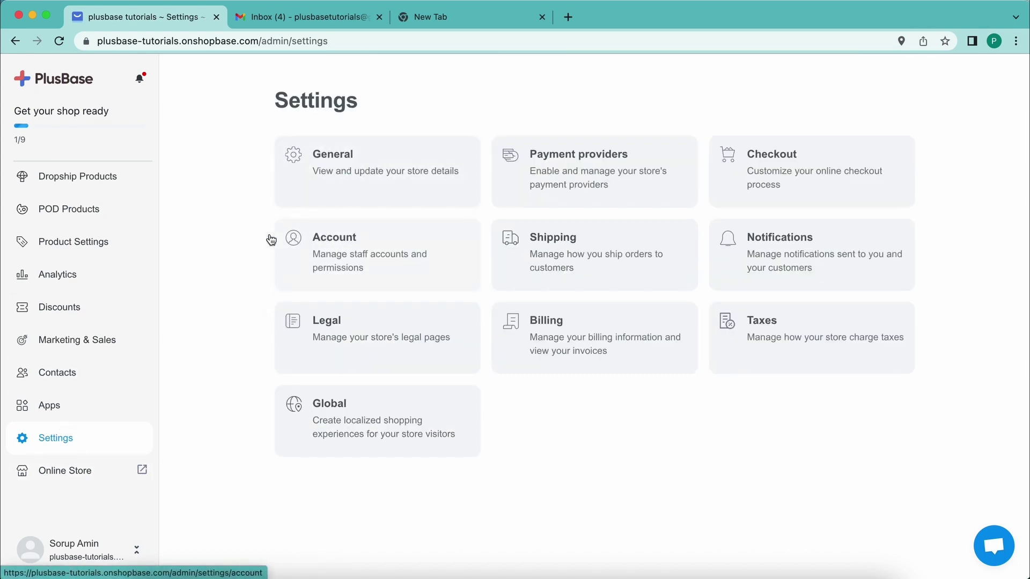
click(354, 253)
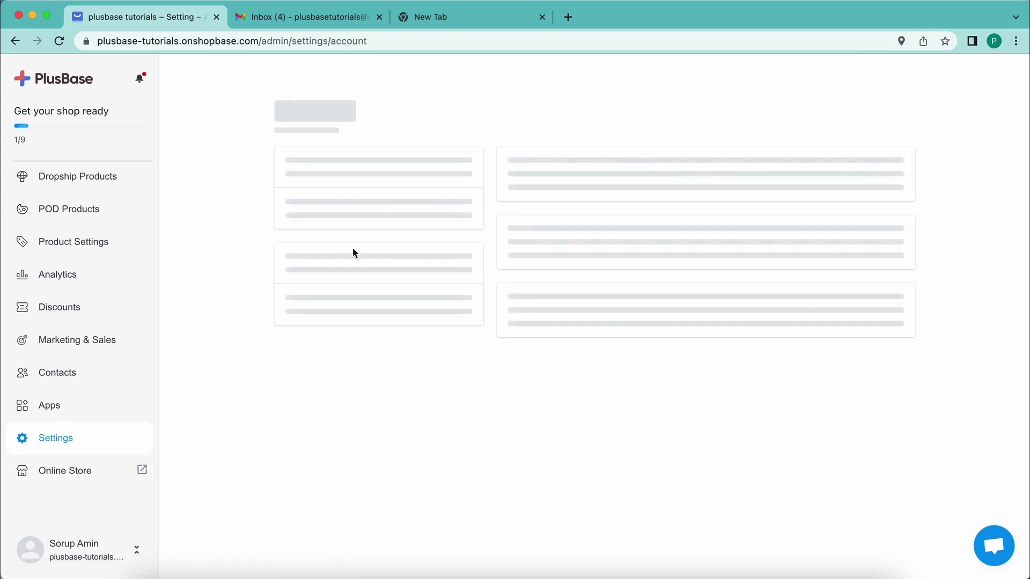
scroll(354, 253, down, 15)
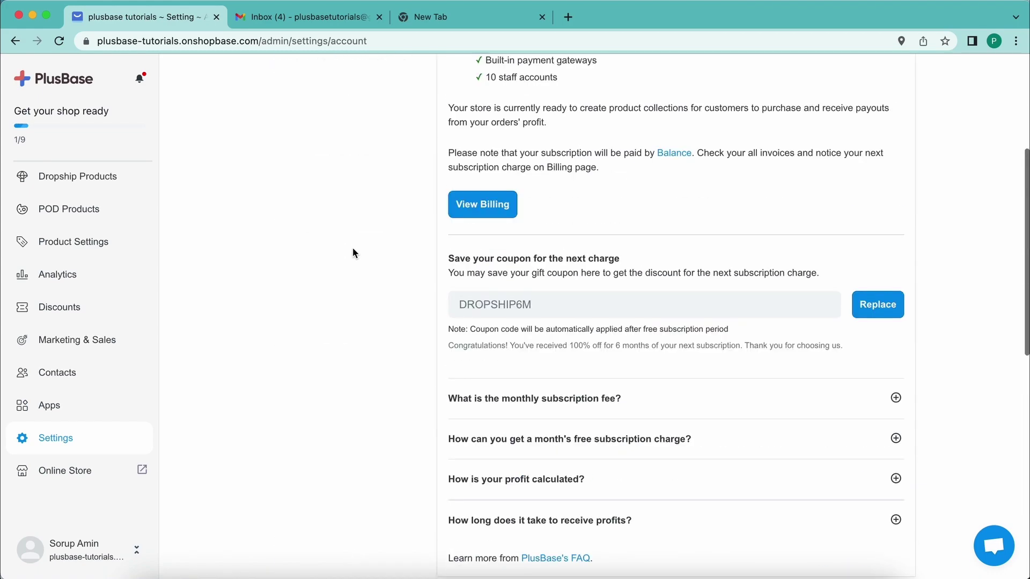
scroll(405, 228, up, 2)
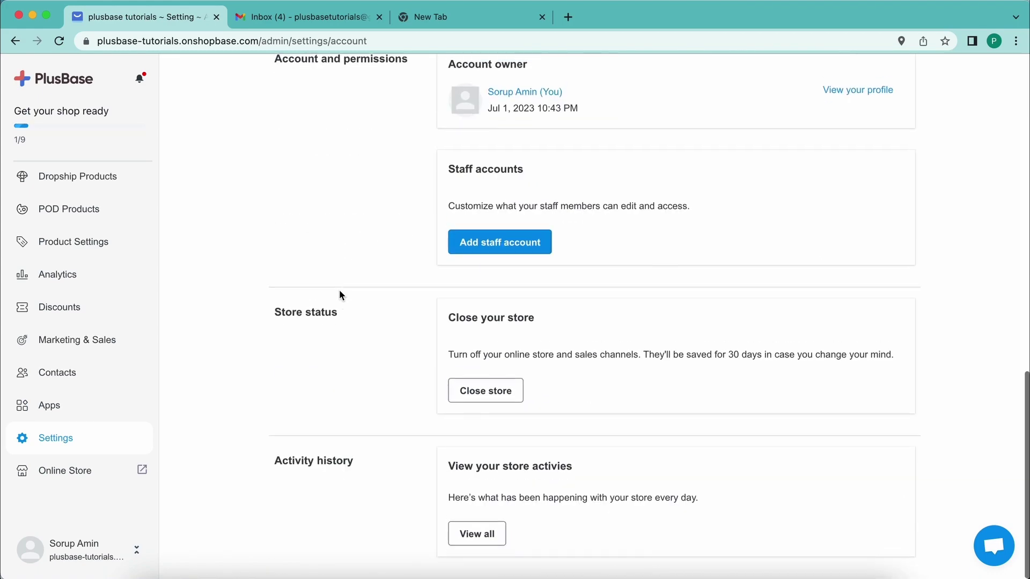
scroll(339, 292, up, 3)
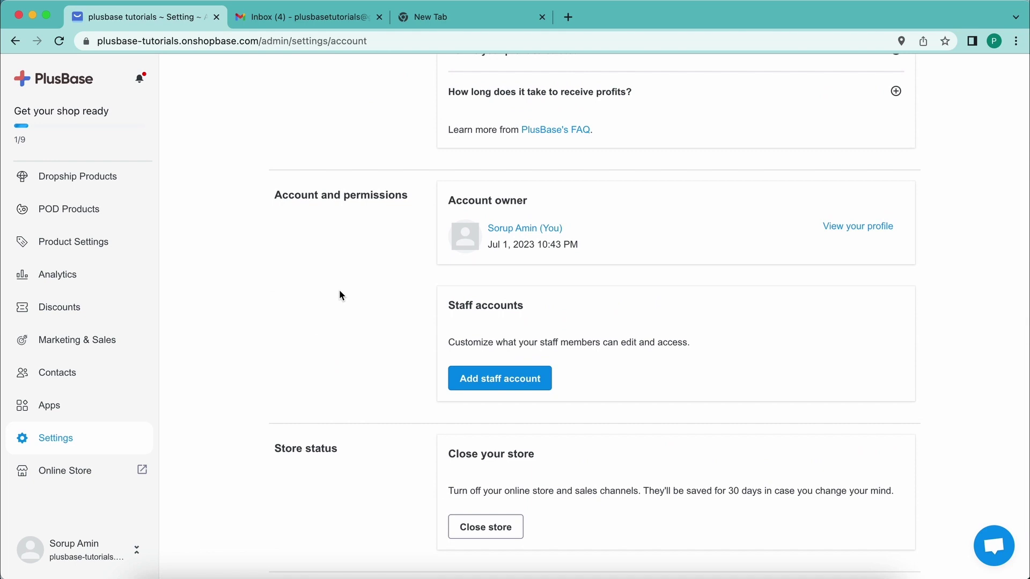
scroll(339, 294, up, 1)
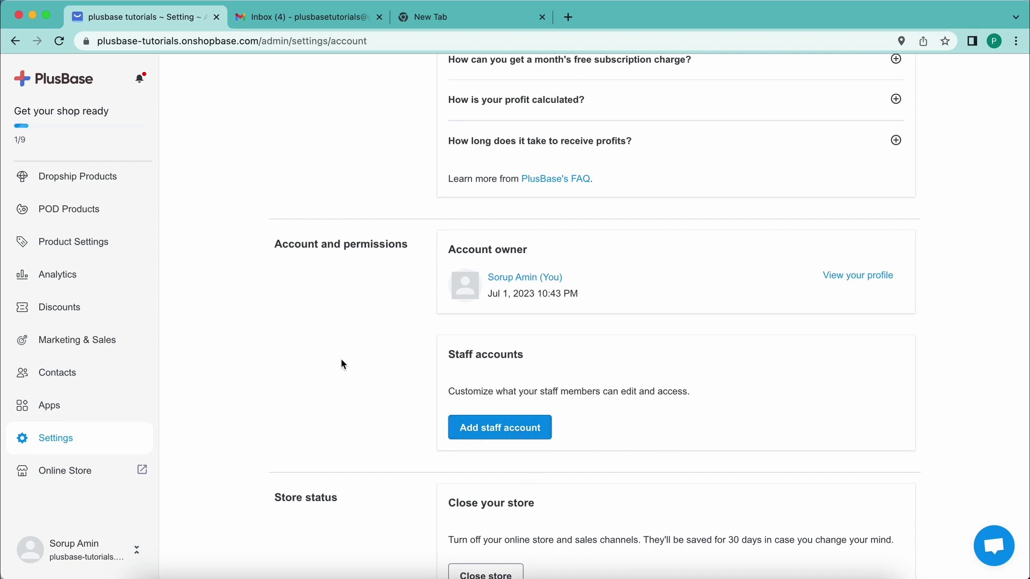
scroll(341, 364, down, 2)
scroll(341, 364, up, 10)
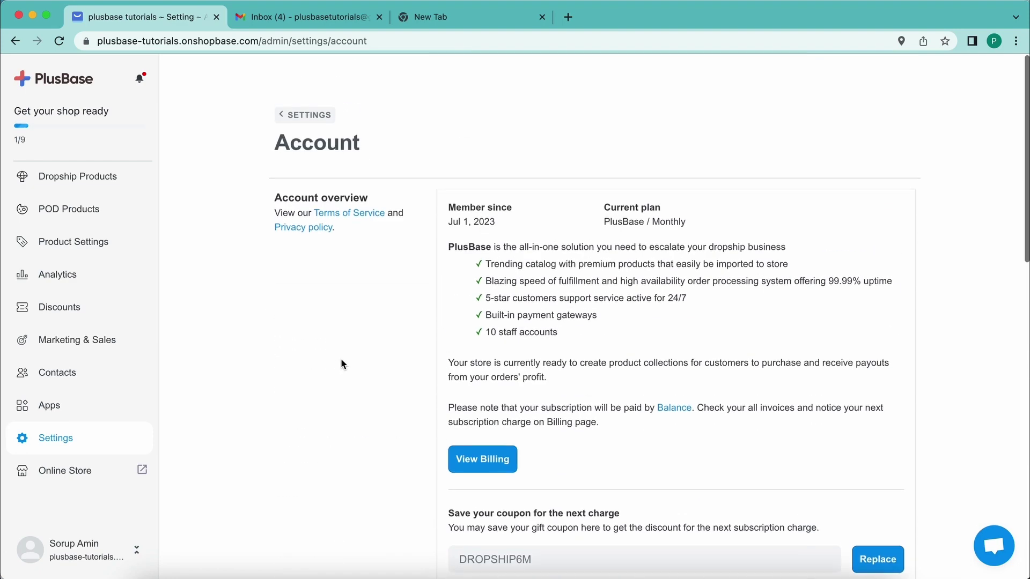
scroll(341, 364, down, 3)
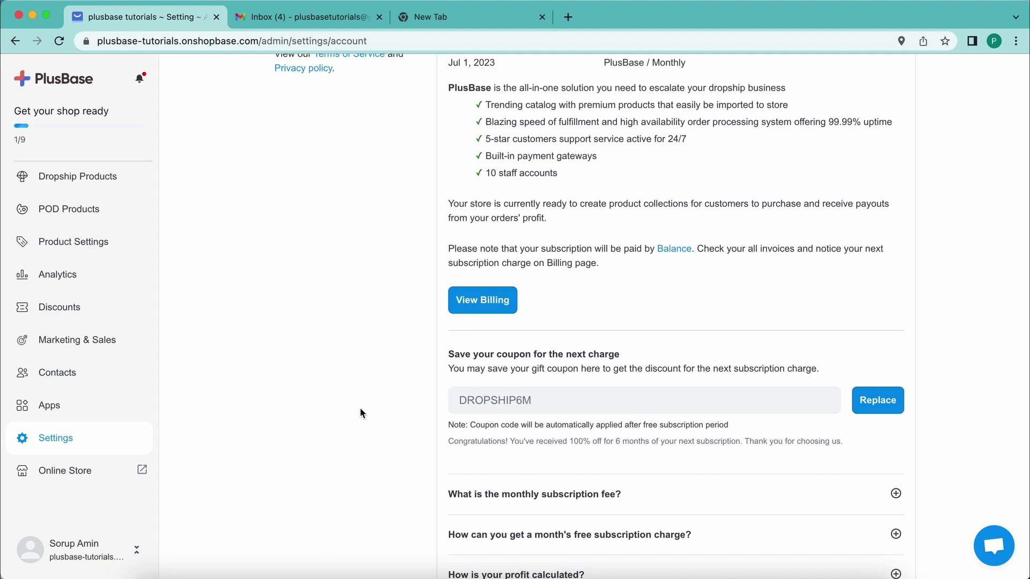
click(56, 437)
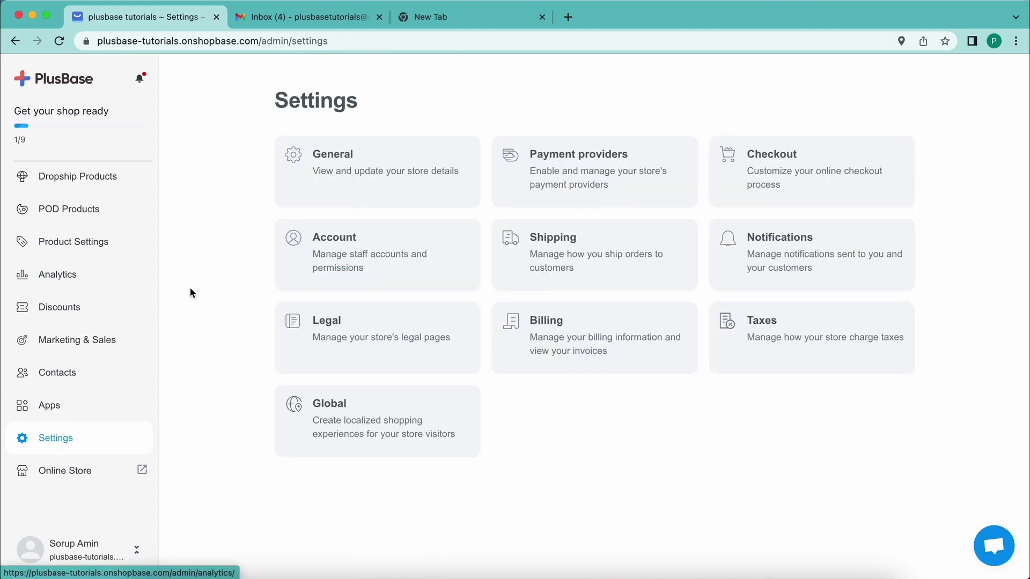
- Open General settings and review the store details and Nalitabari Sherpur, Bangladesh address
click(367, 180)
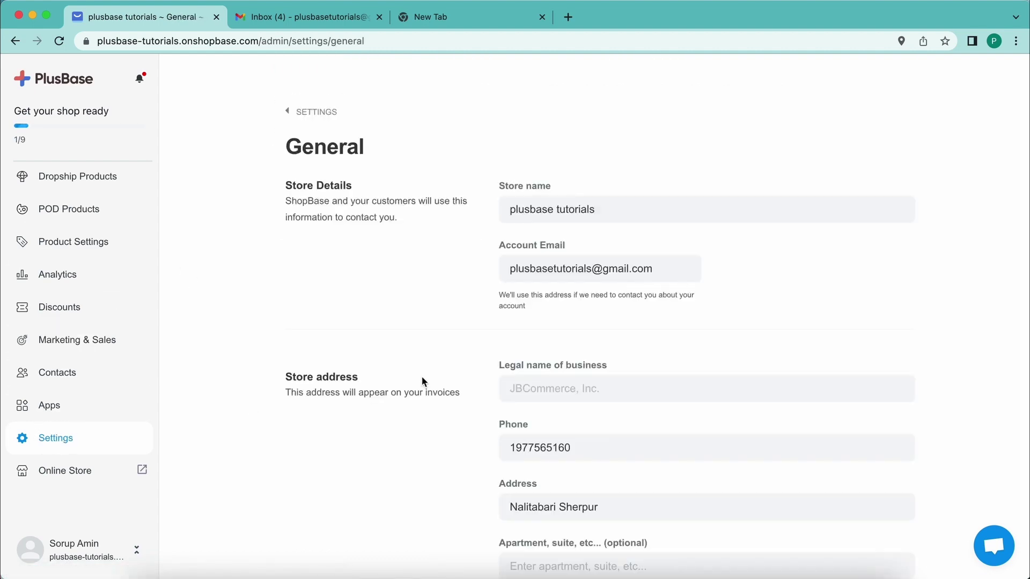
scroll(421, 375, down, 6)
scroll(422, 378, down, 4)
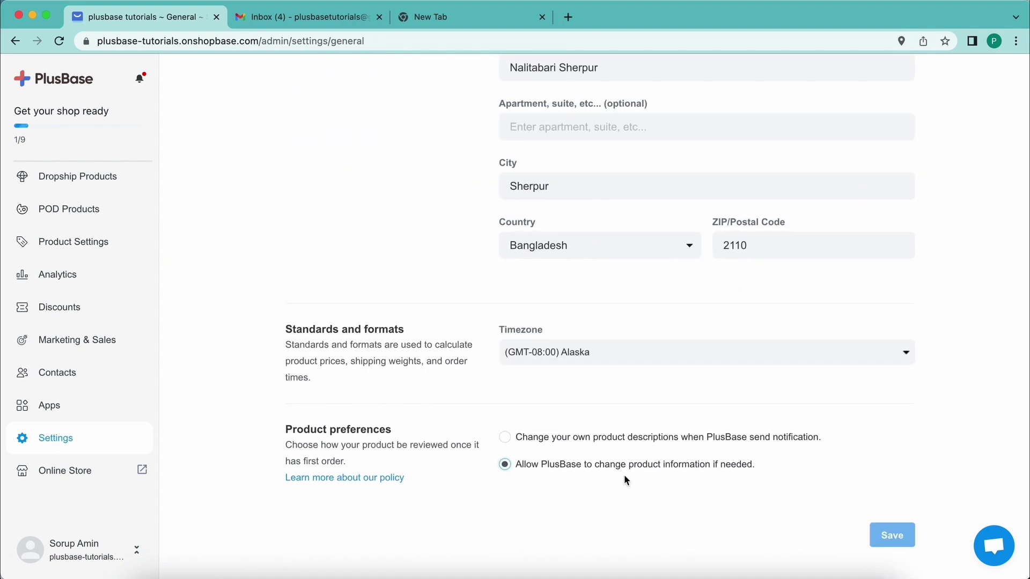
scroll(742, 437, up, 15)
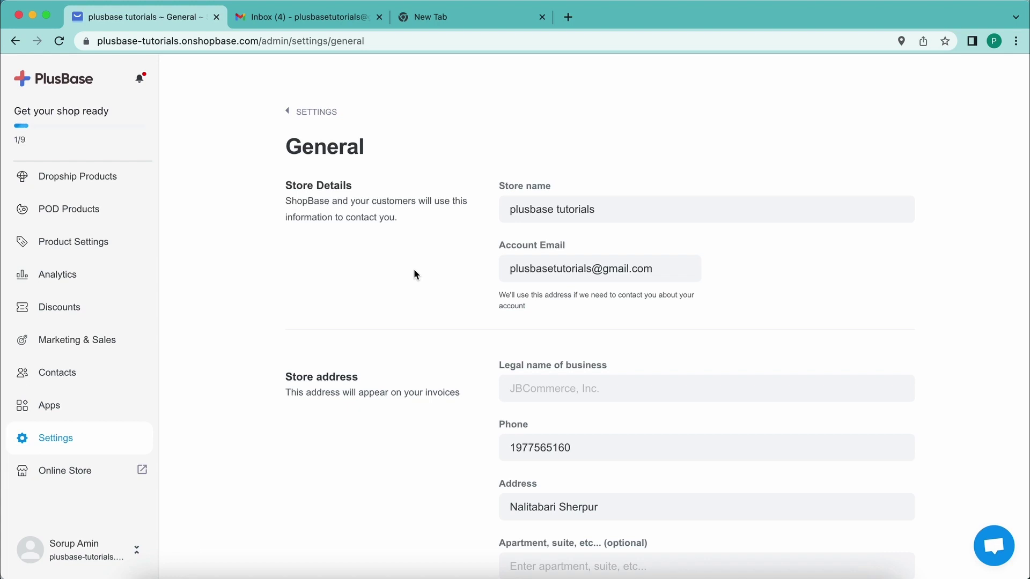
- In Gmail, open ShopBase's 'Confirm your email' message and zoom the page out slightly
click(290, 17)
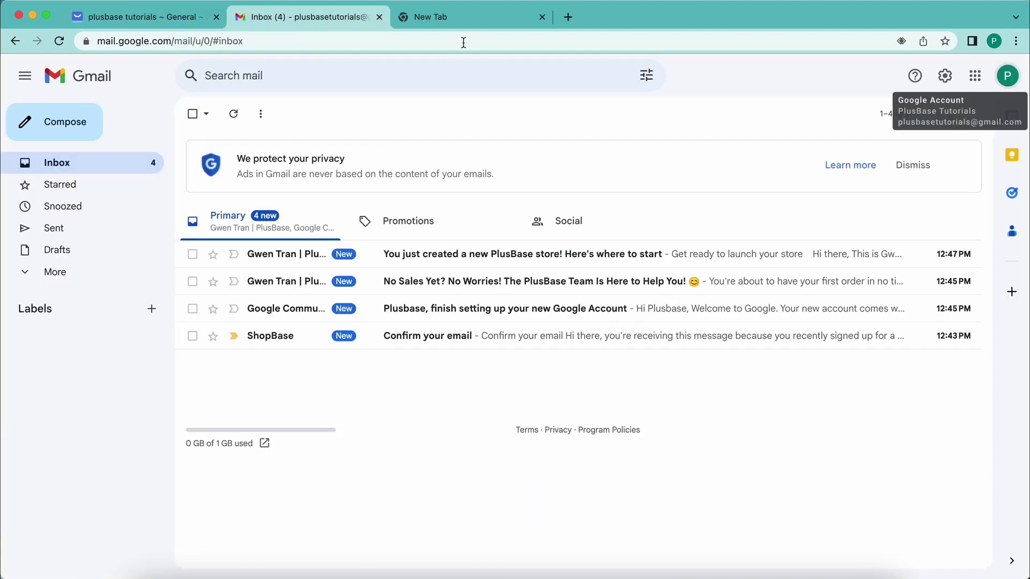
click(429, 341)
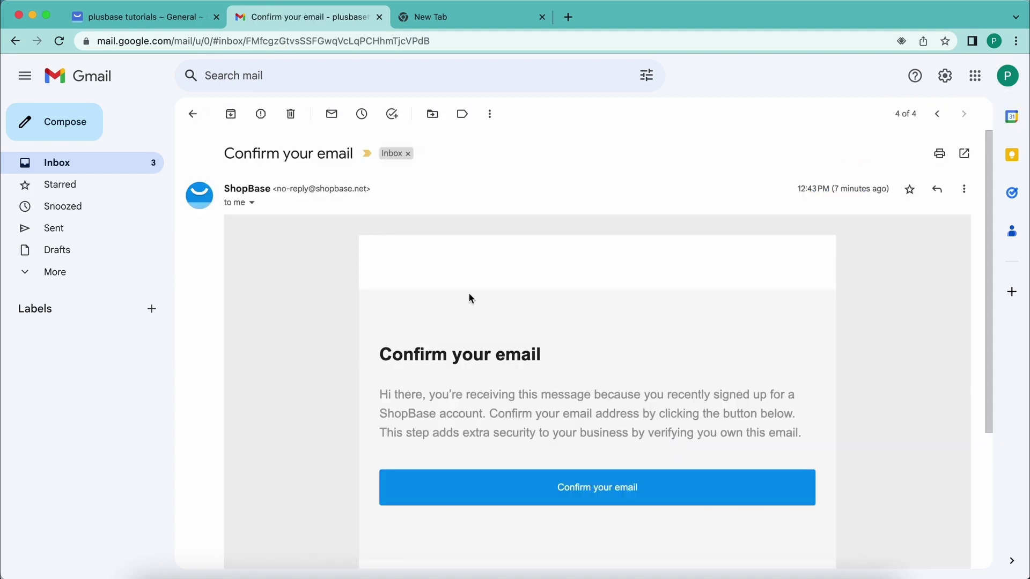
click(90, 163)
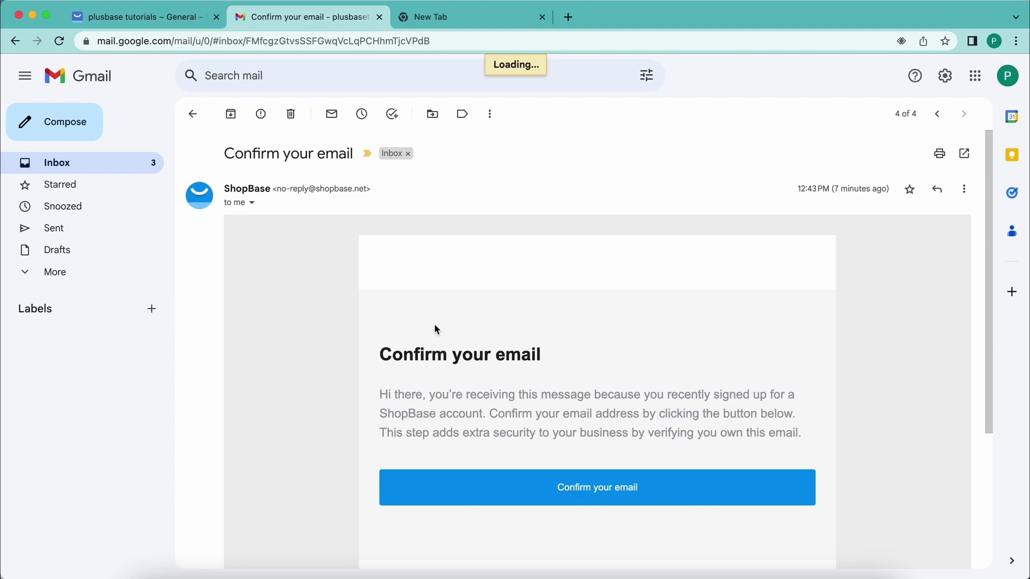
key(super+minus)
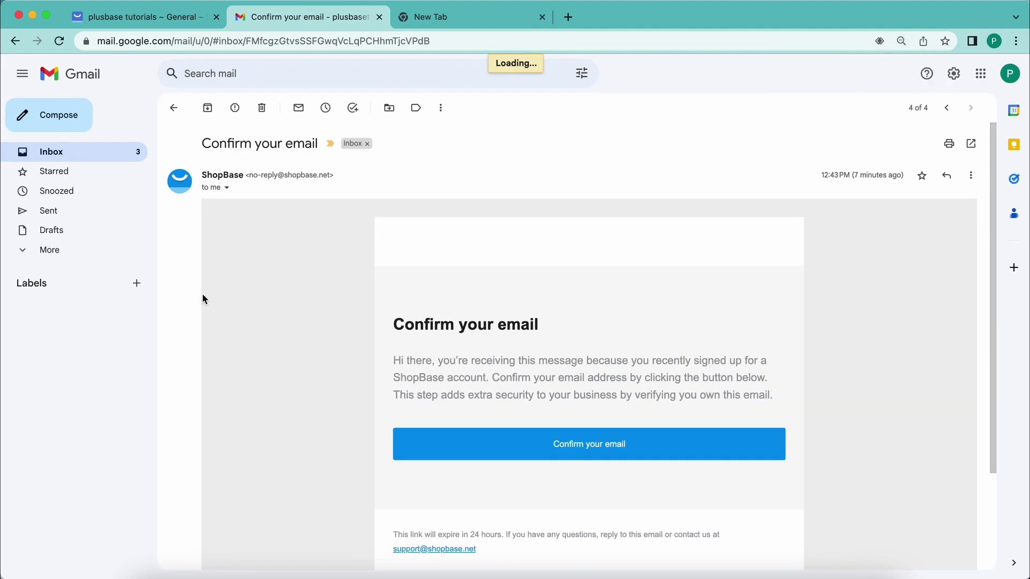
- Reopen the 'Confirm your email' message and follow its confirmation link
click(94, 155)
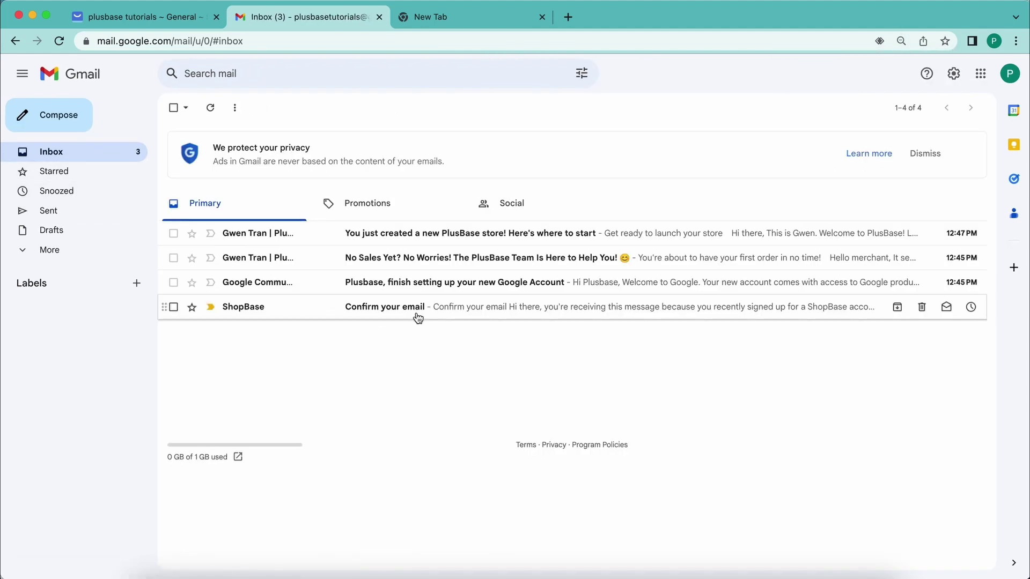
click(417, 310)
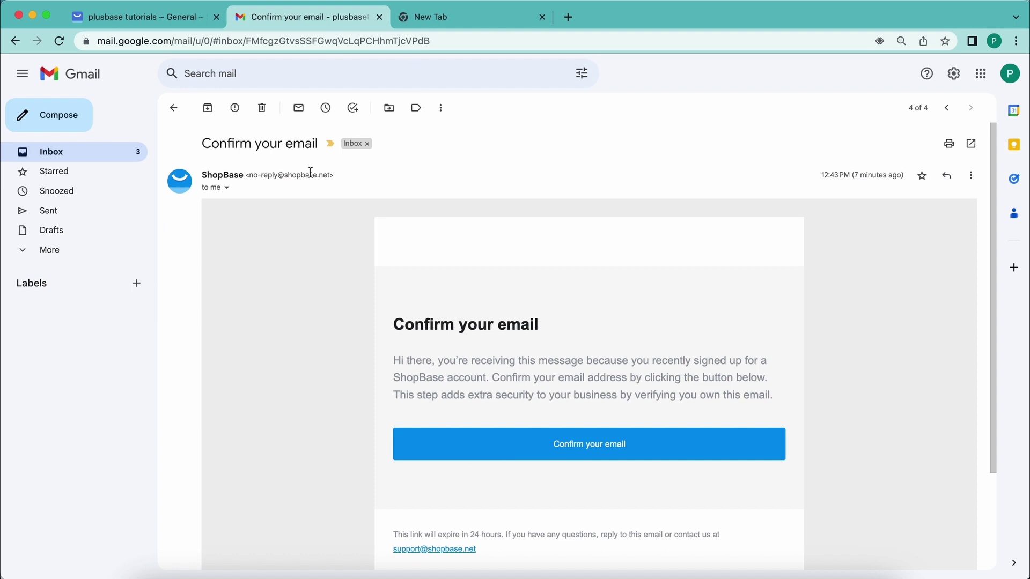
click(589, 445)
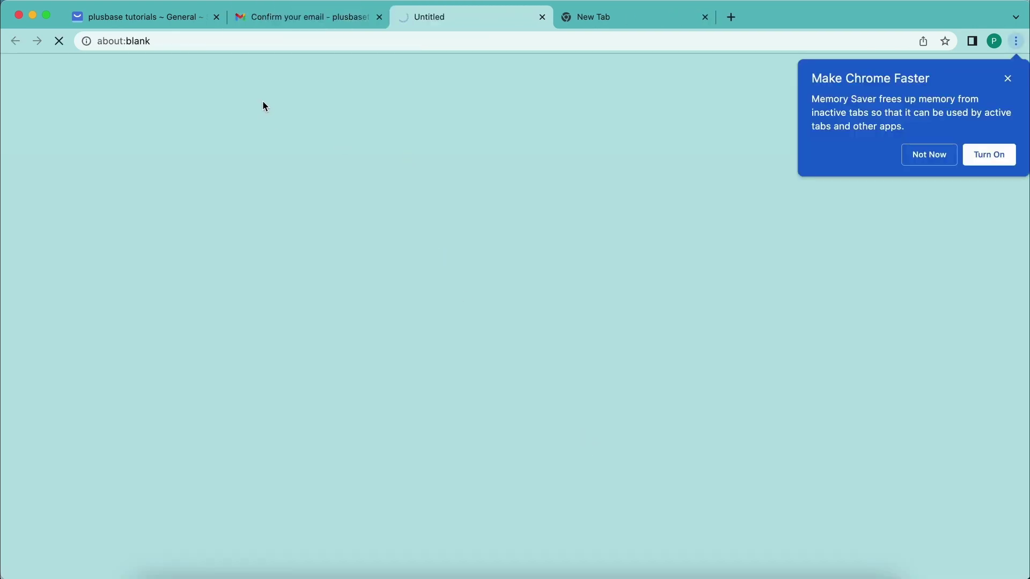
- Dismiss the memory saver popup after verification, then return to the Gmail inbox list
click(1007, 79)
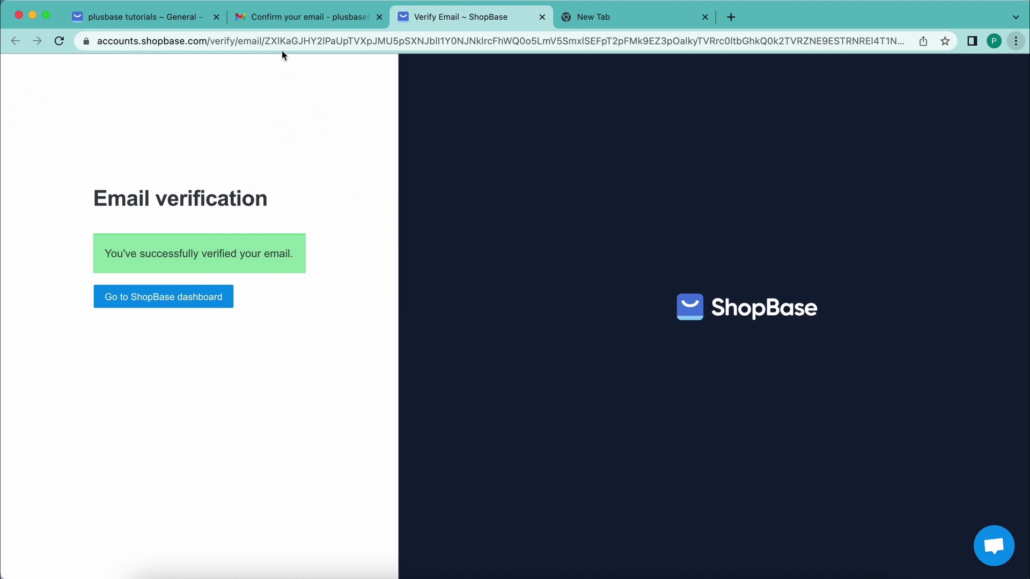
click(287, 17)
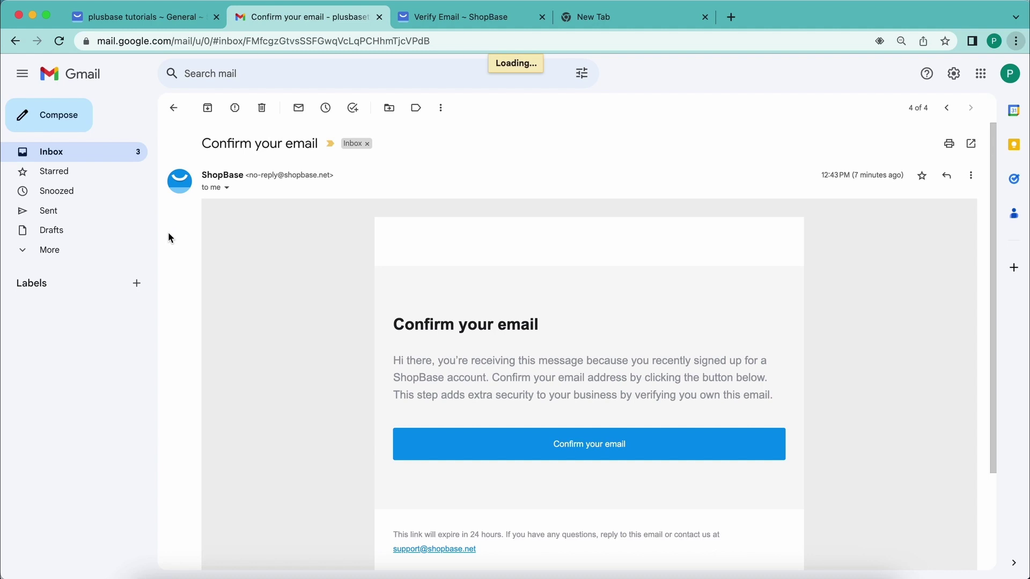
click(122, 152)
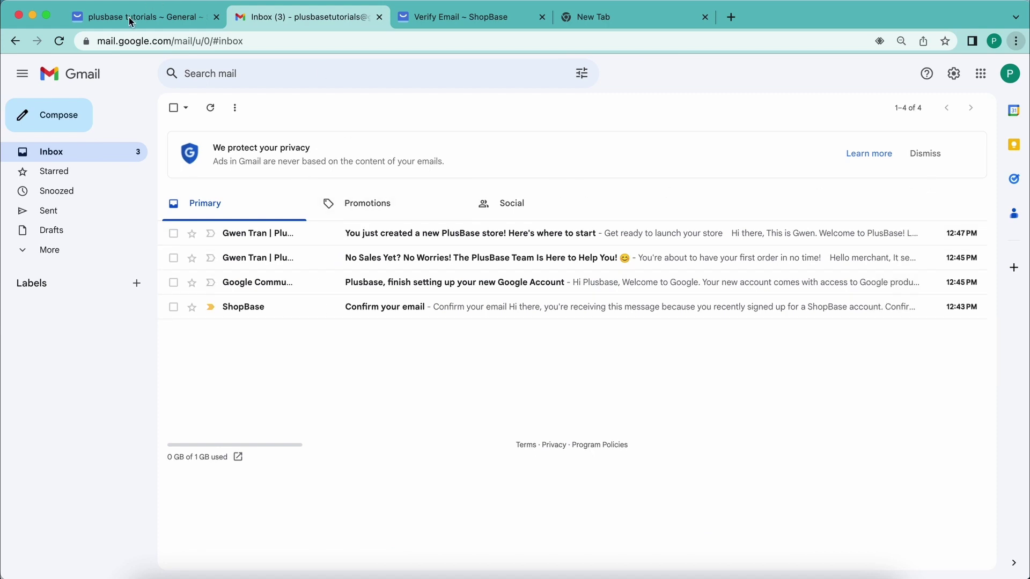
- Switch back to the 'plusbase tutorials ~ General' tab
click(151, 17)
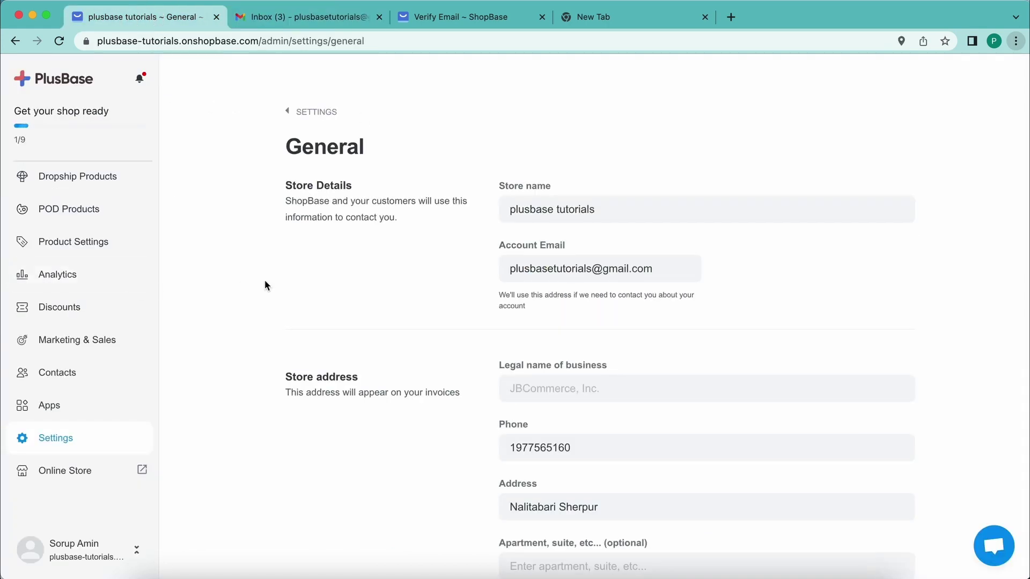